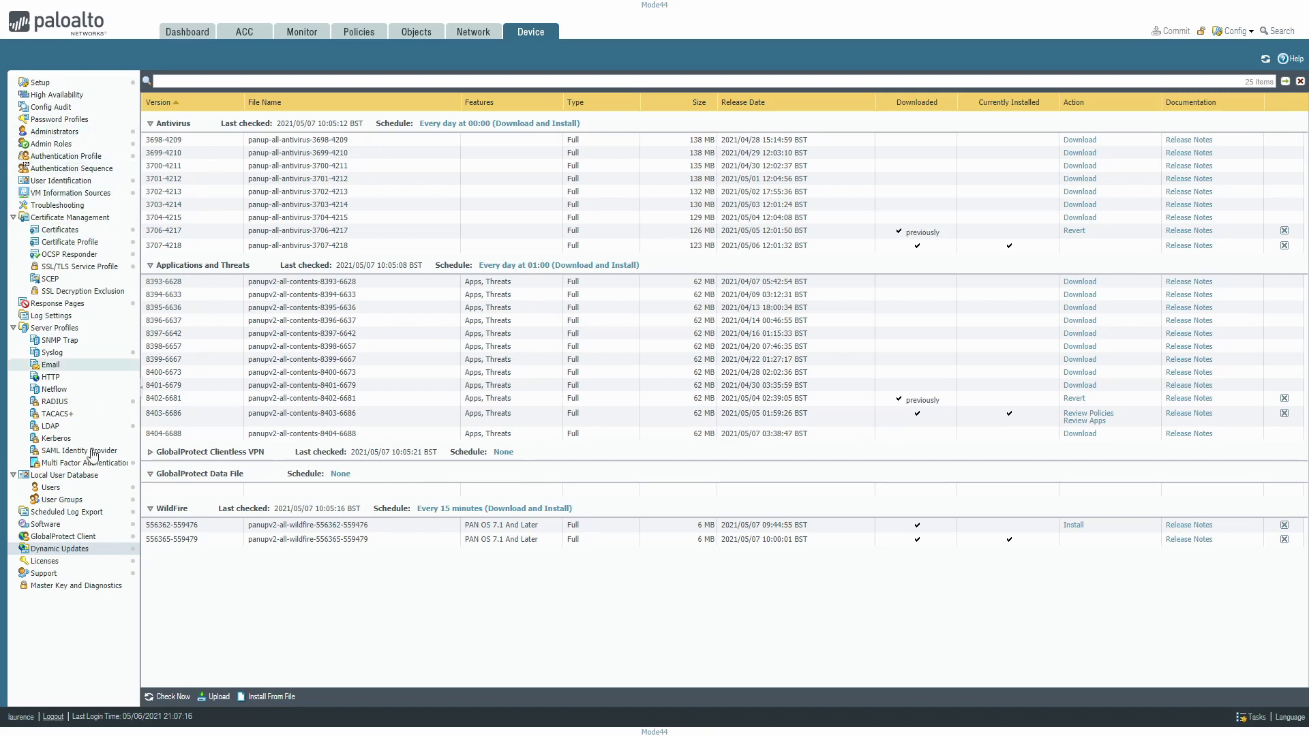
Look over the available PAN-OS software versions, and check for new dynamic updates.
left_click(46, 525)
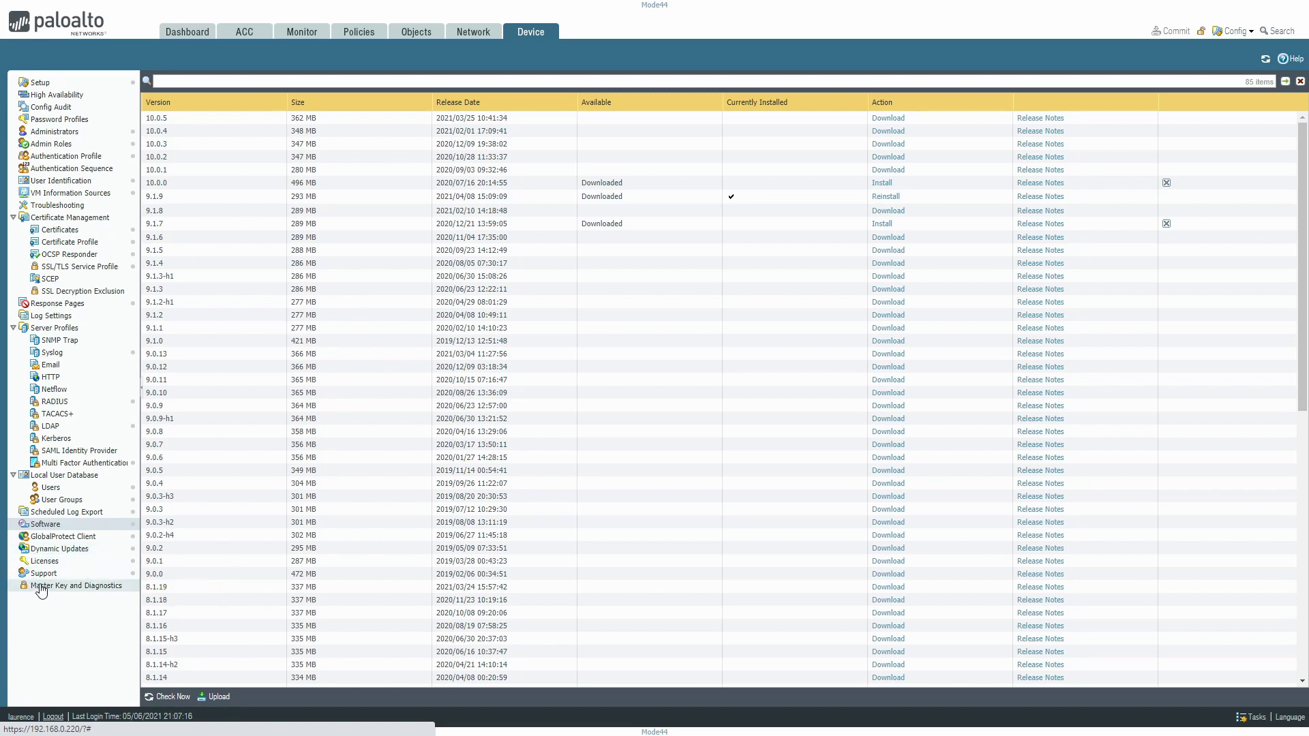
left_click(68, 549)
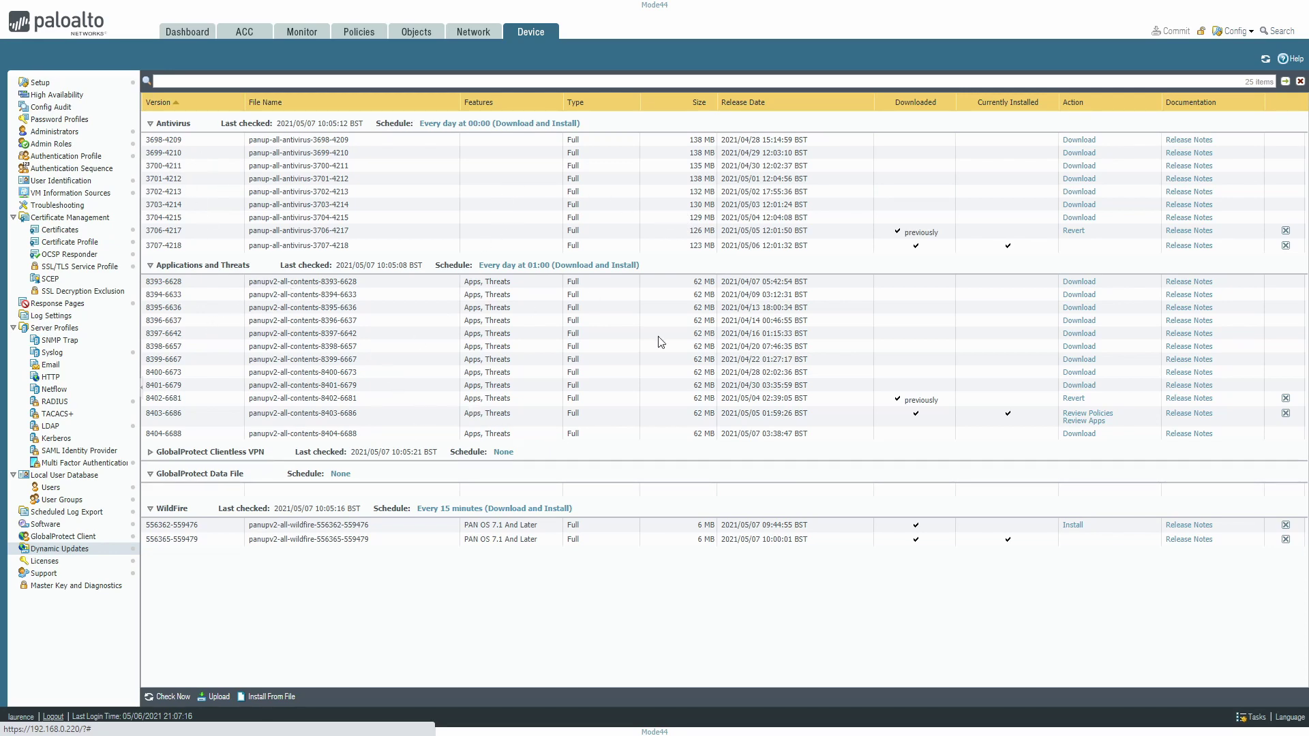
left_click(174, 696)
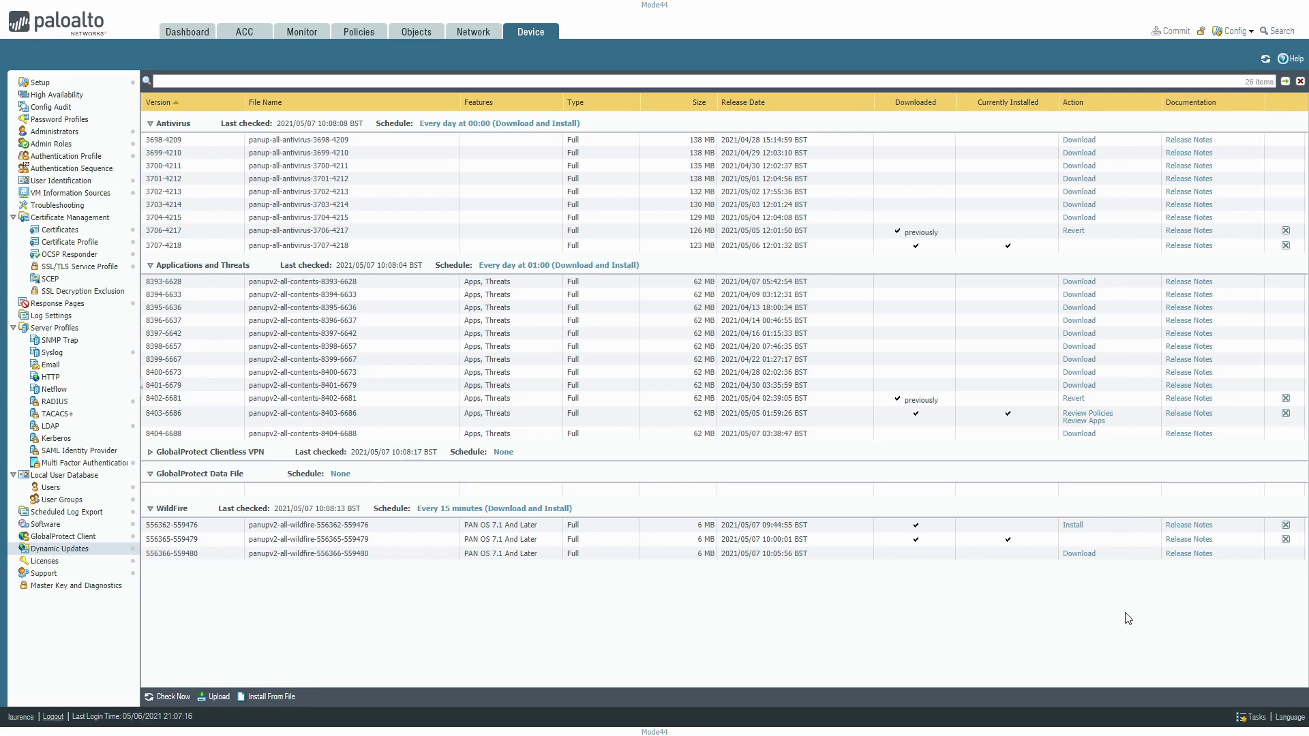
left_click(1078, 555)
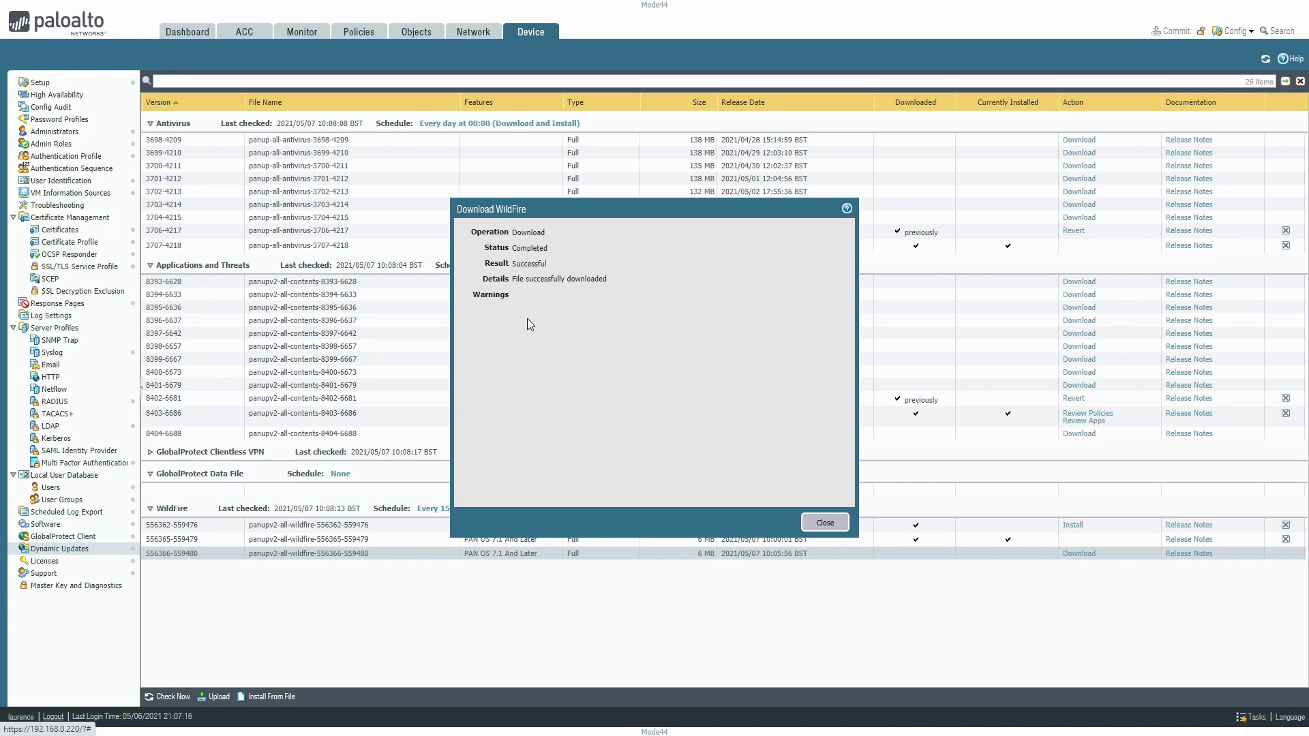
left_click(824, 522)
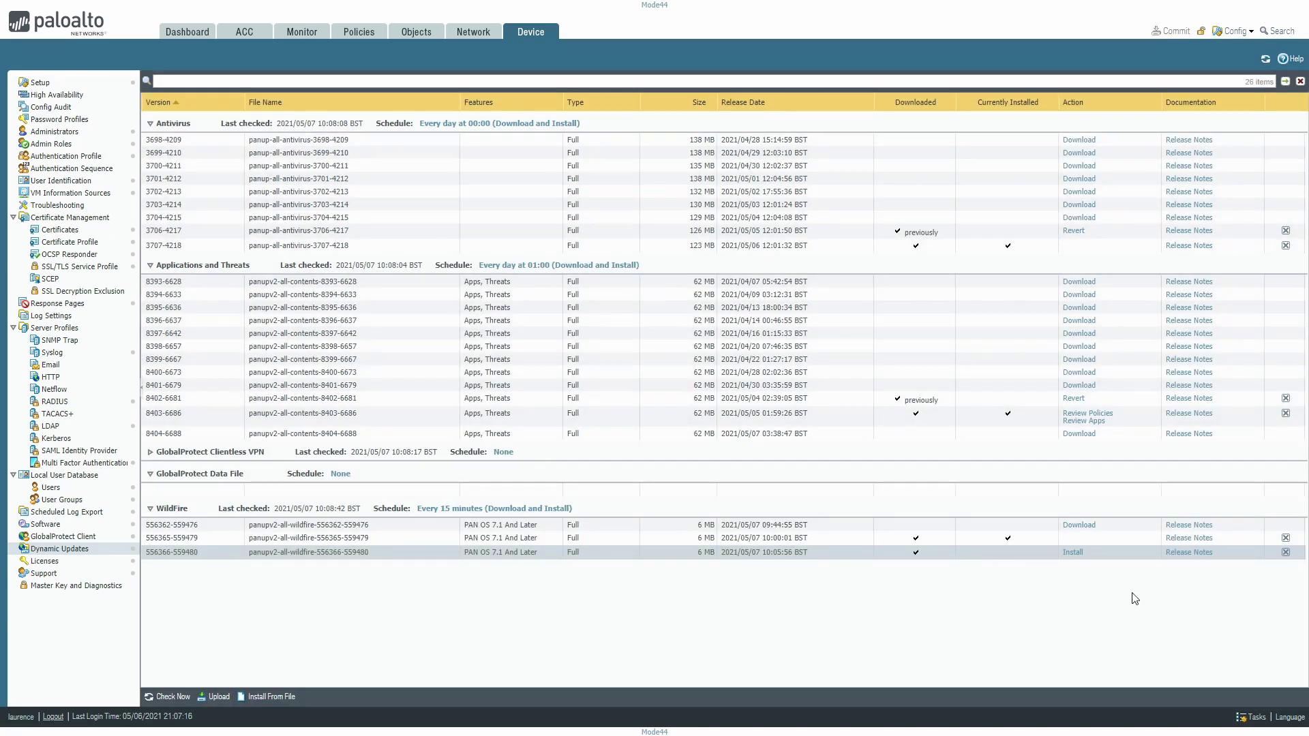
left_click(1072, 553)
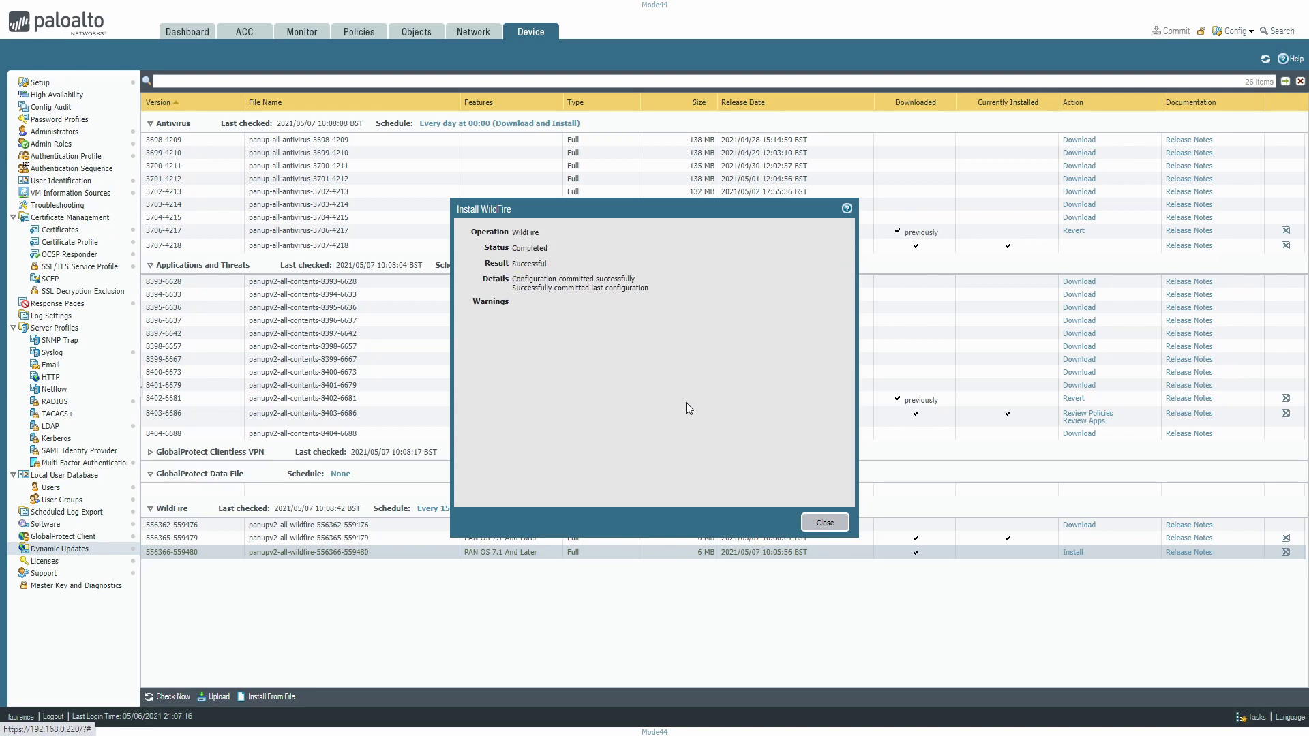
left_click(826, 523)
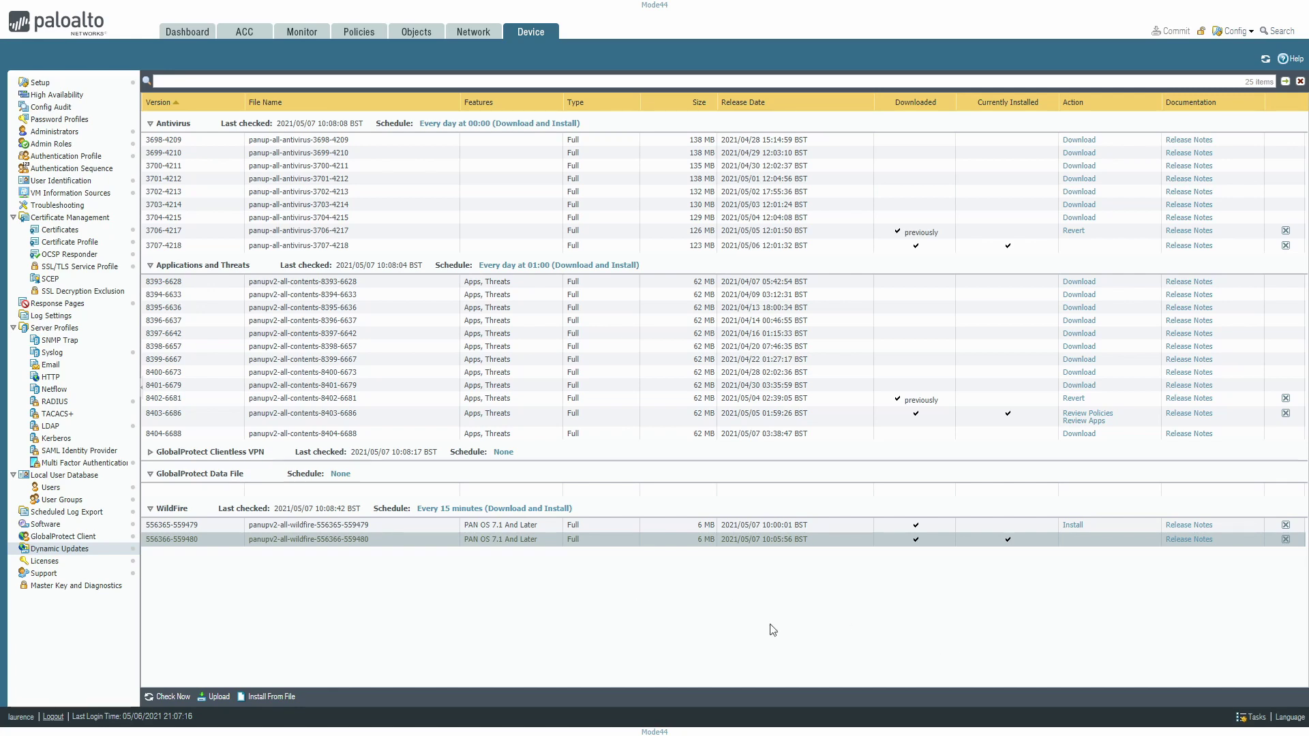
Download and install the Applications and Threats update 8404-6688, leaving new apps in the content update enabled.
left_click(1079, 434)
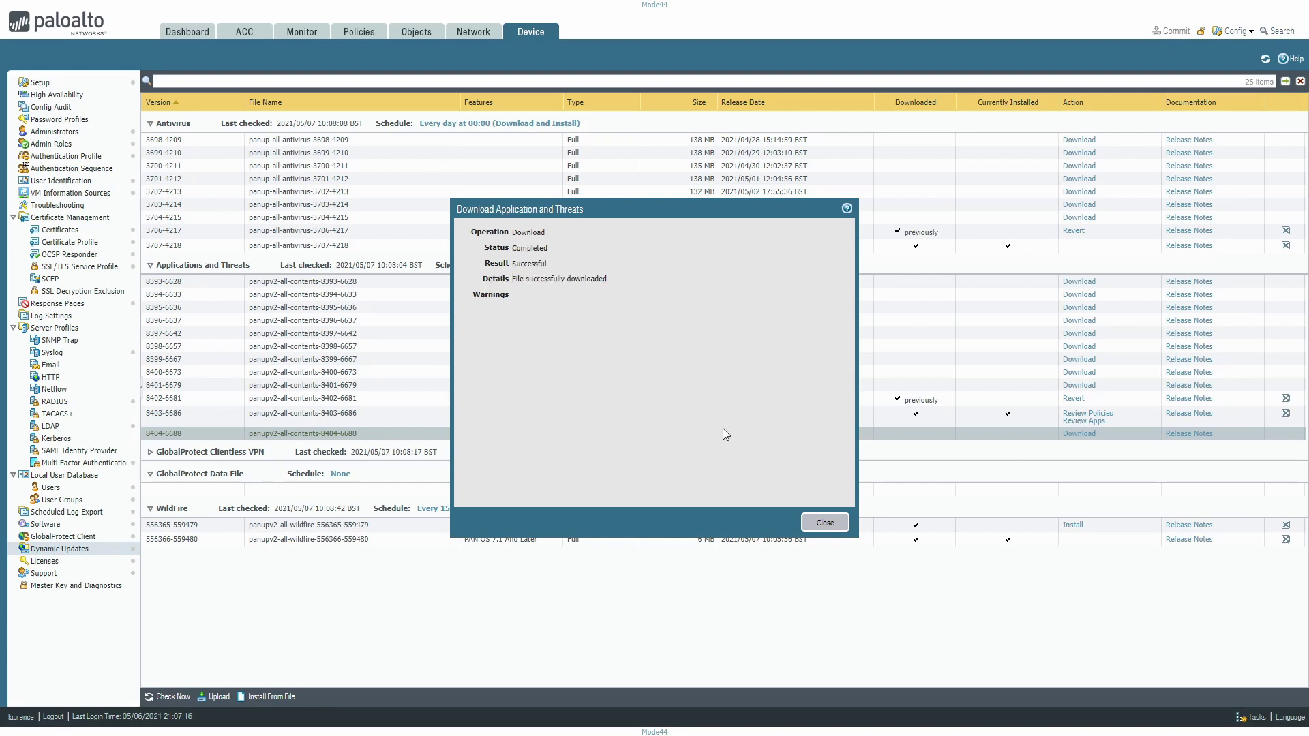
left_click(811, 523)
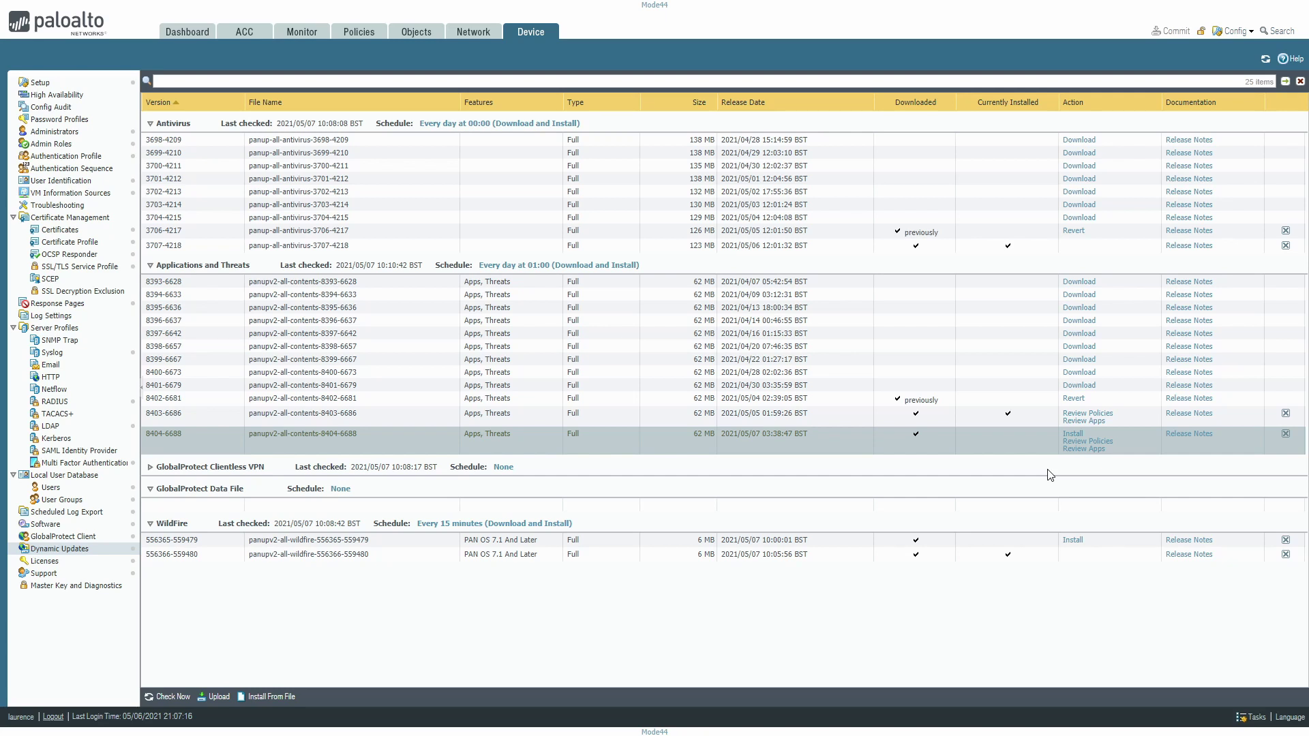
left_click(1073, 435)
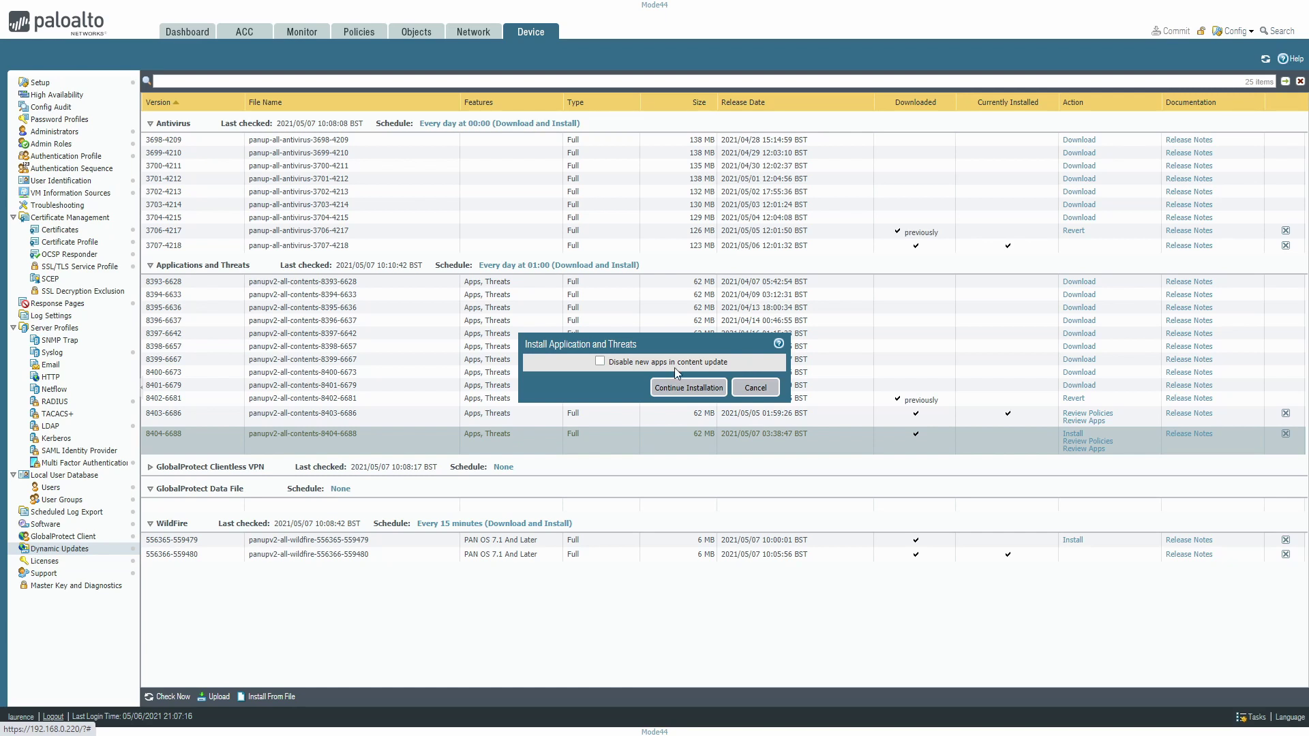
left_click(687, 388)
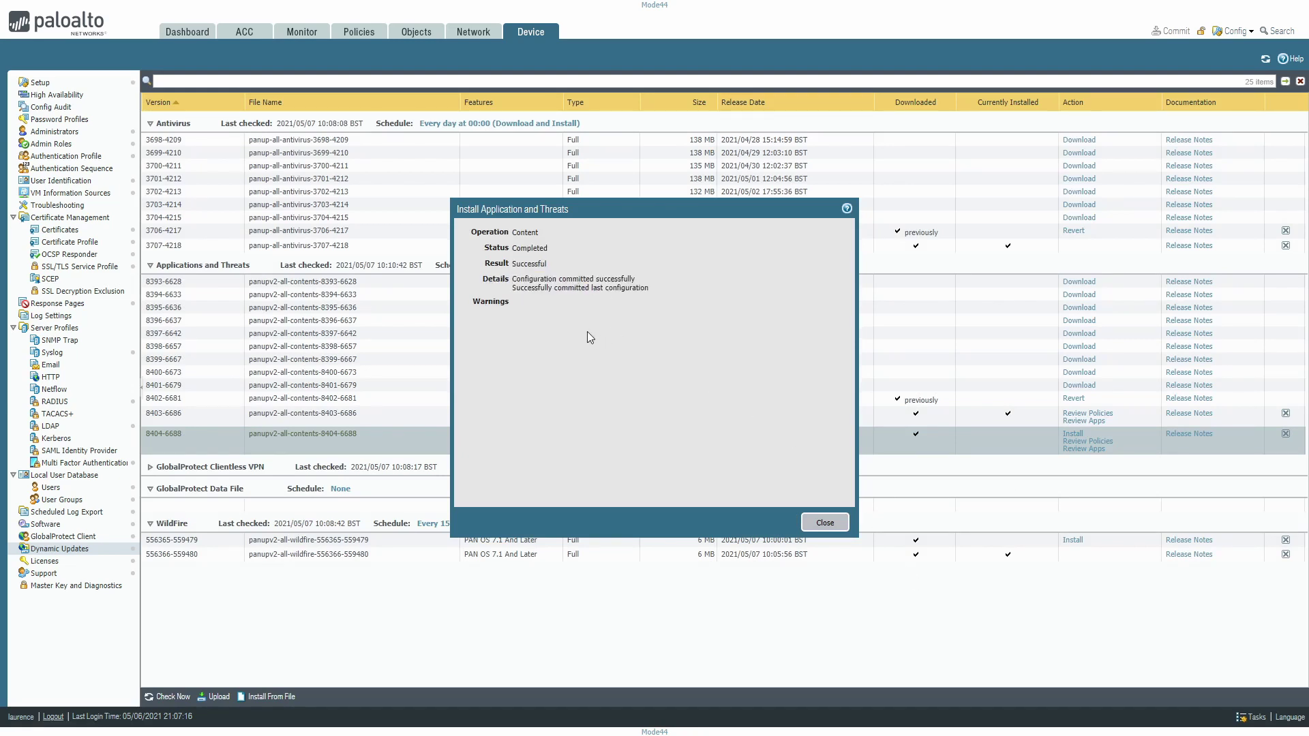
left_click(825, 523)
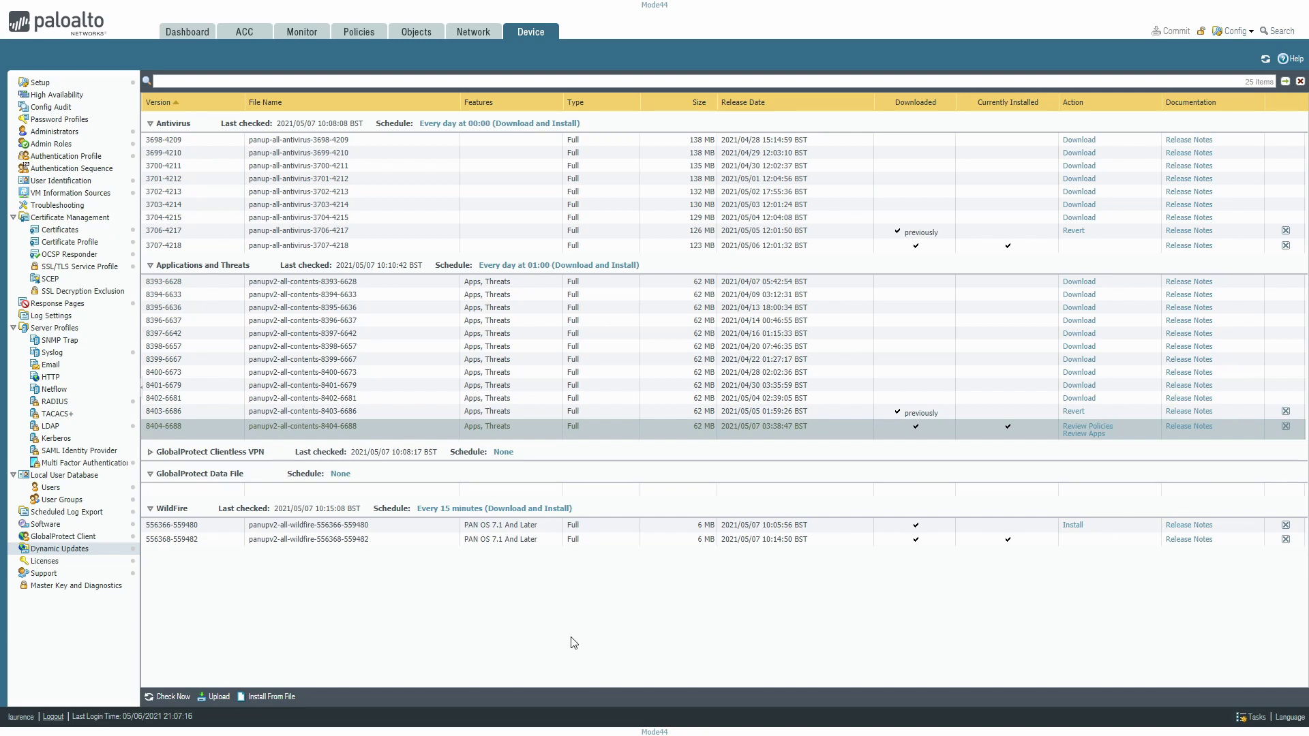
left_click(45, 526)
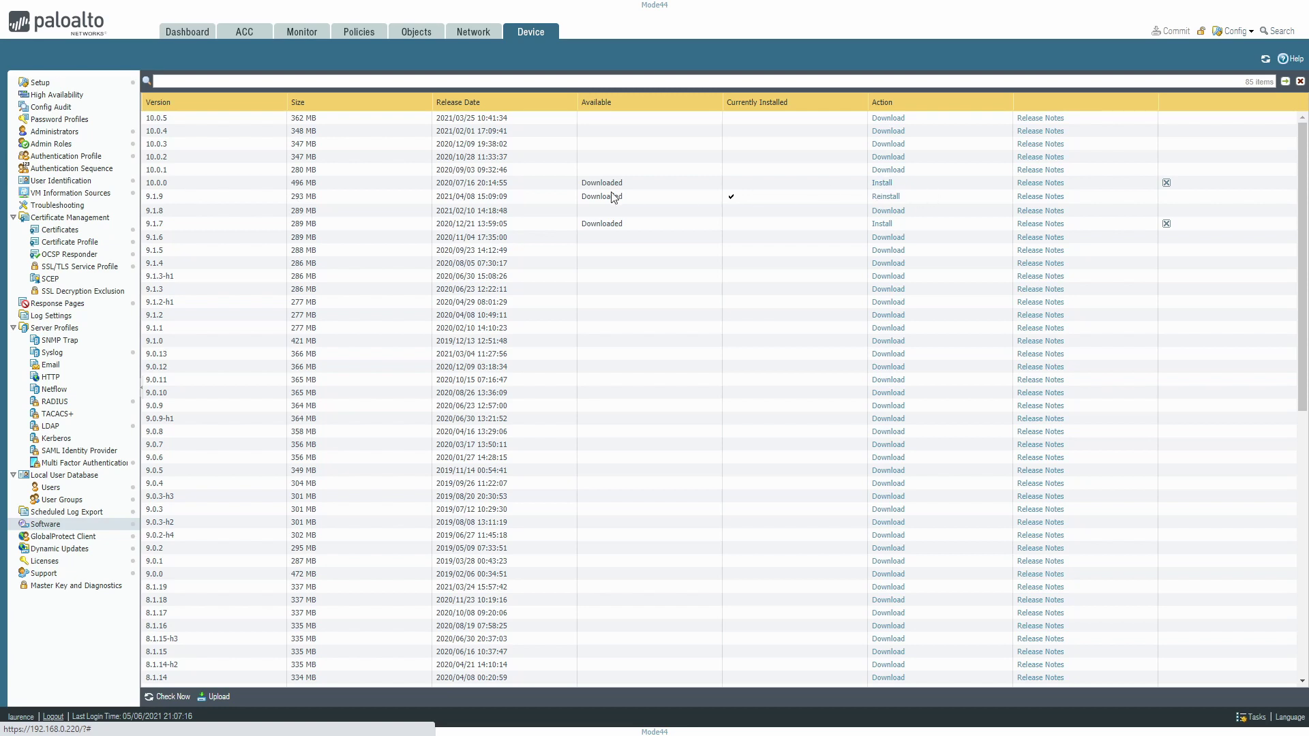
left_click(886, 186)
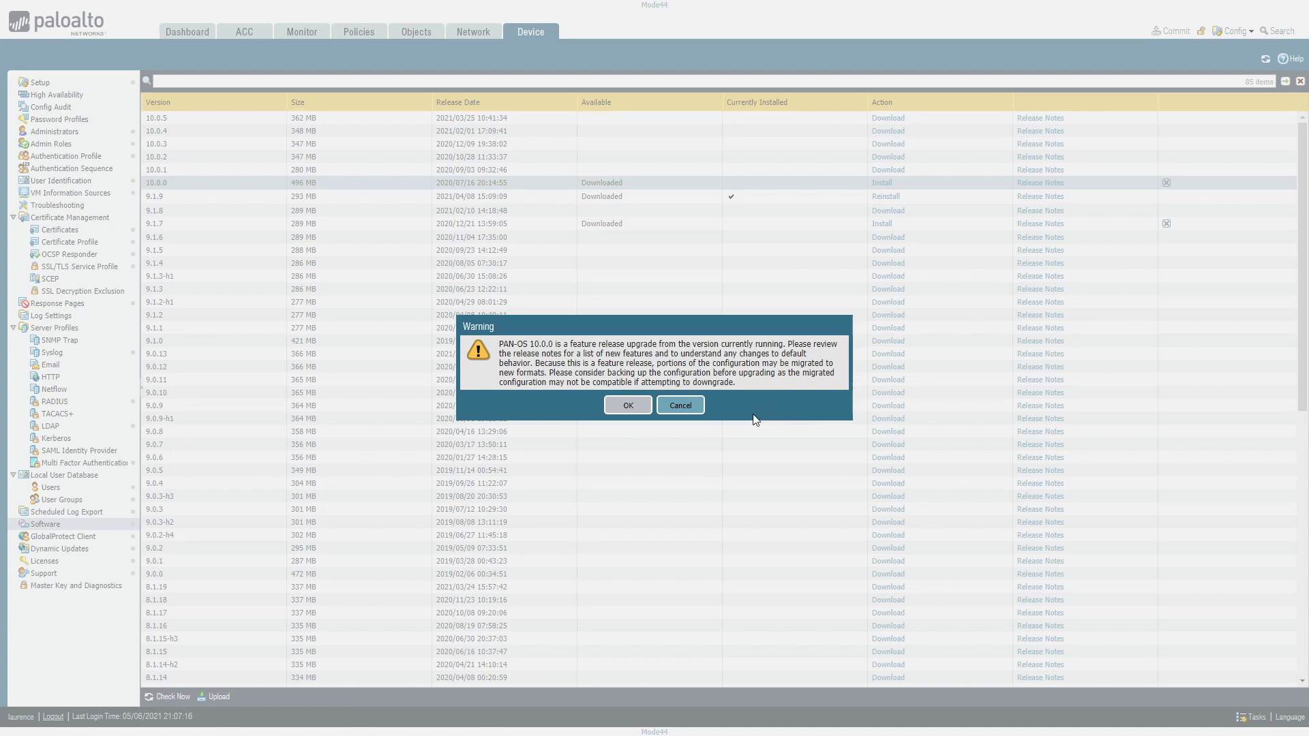
left_click(671, 406)
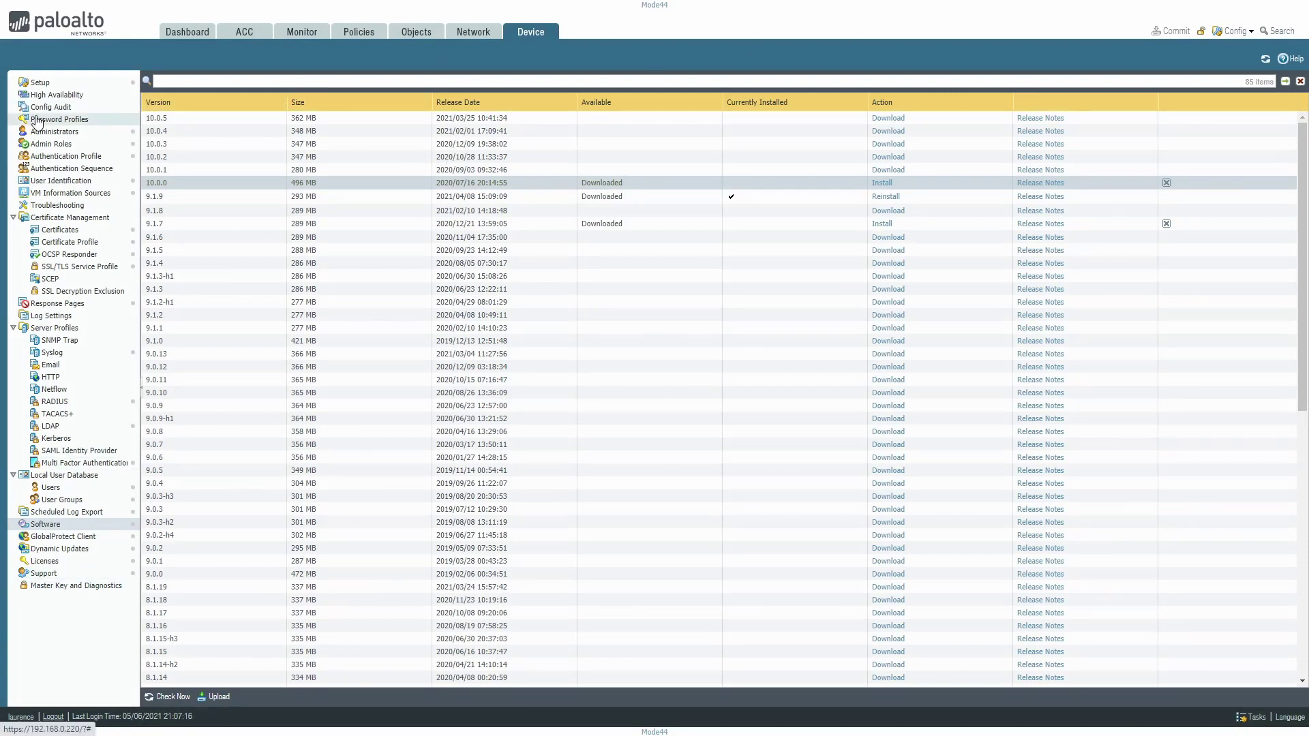
Save a named snapshot of the firewall configuration as Version919.
left_click(39, 83)
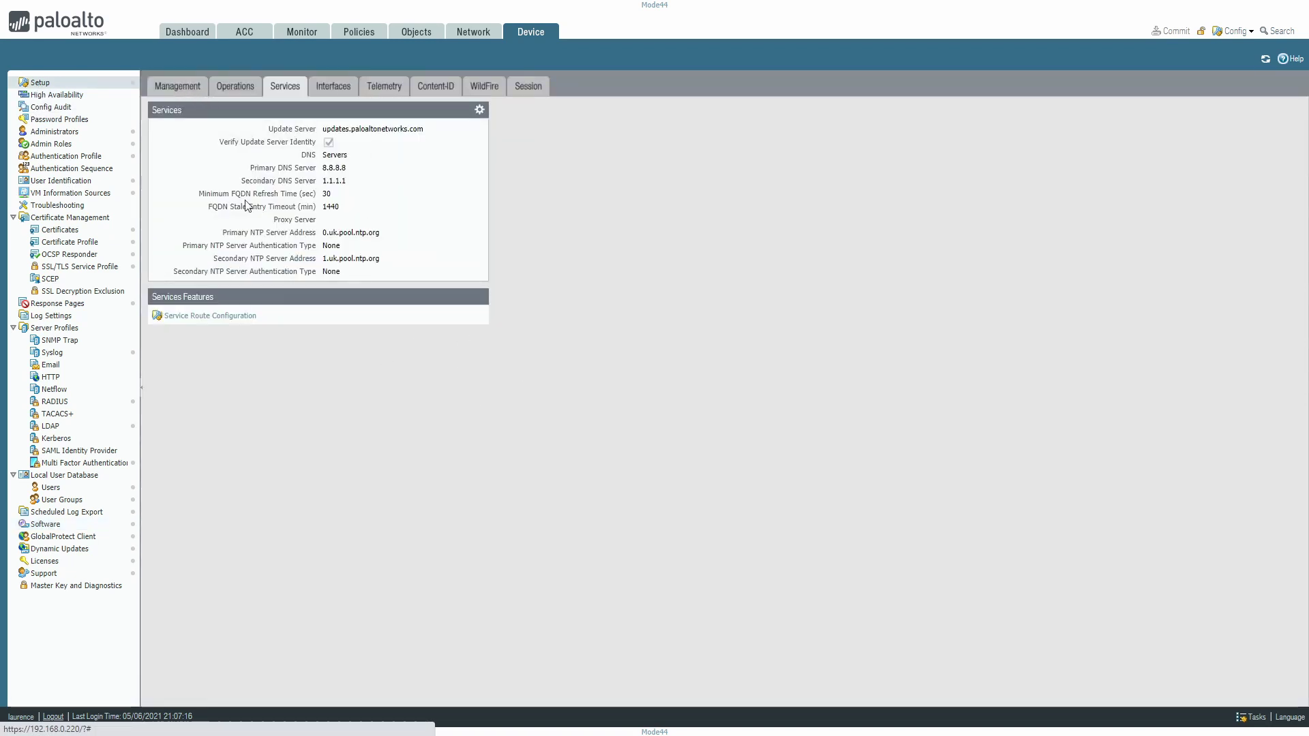
left_click(235, 82)
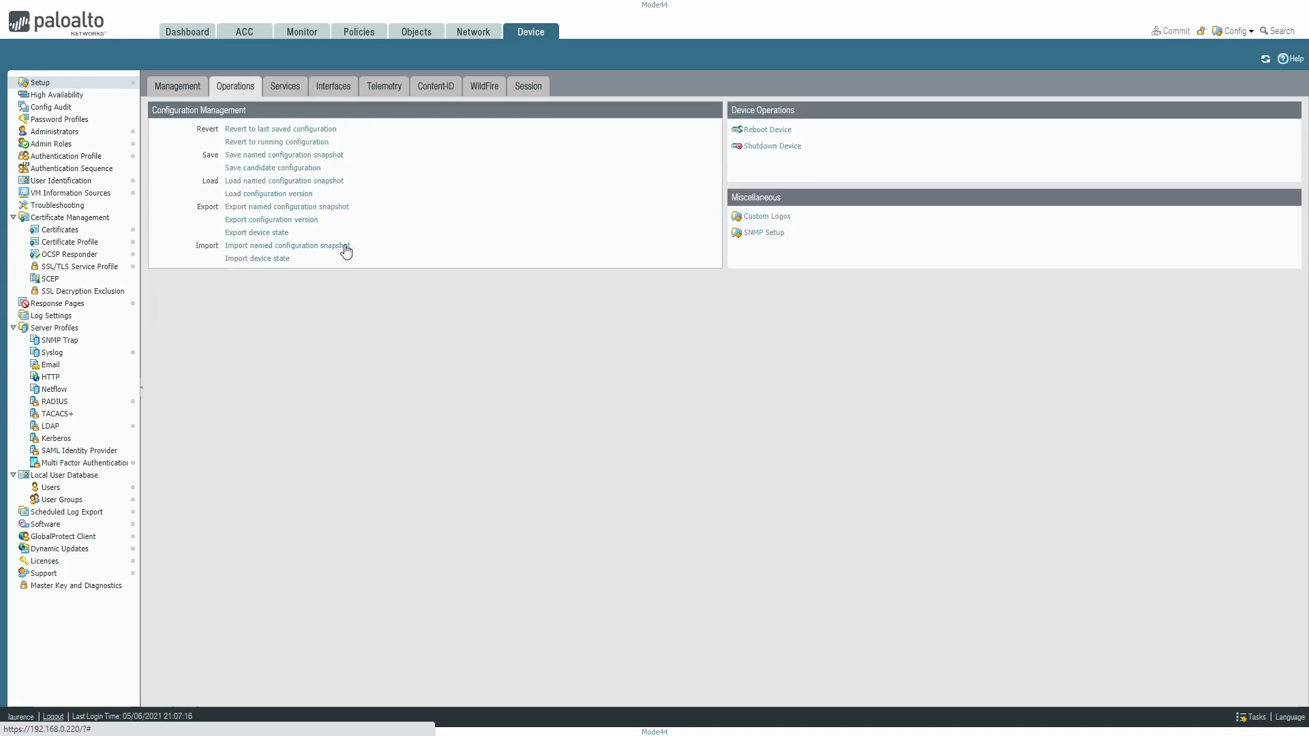
left_click(255, 234)
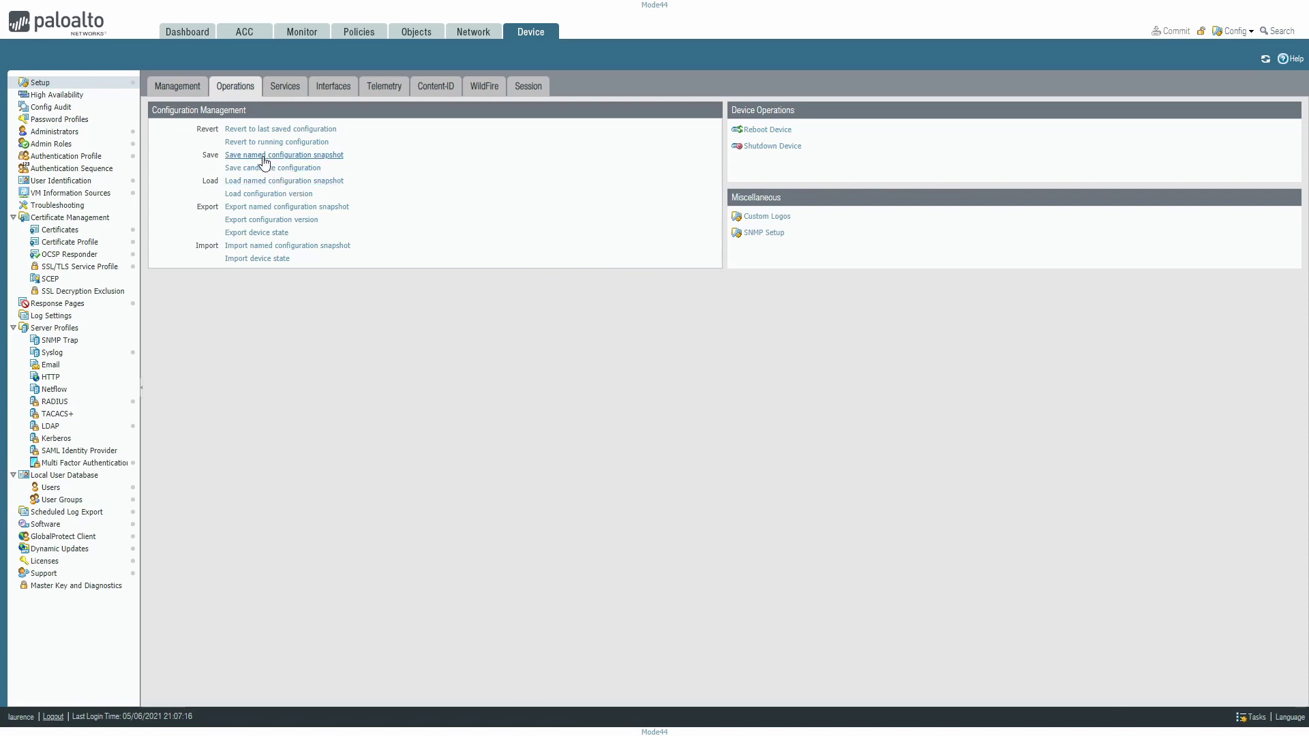
left_click(328, 156)
left_click(732, 360)
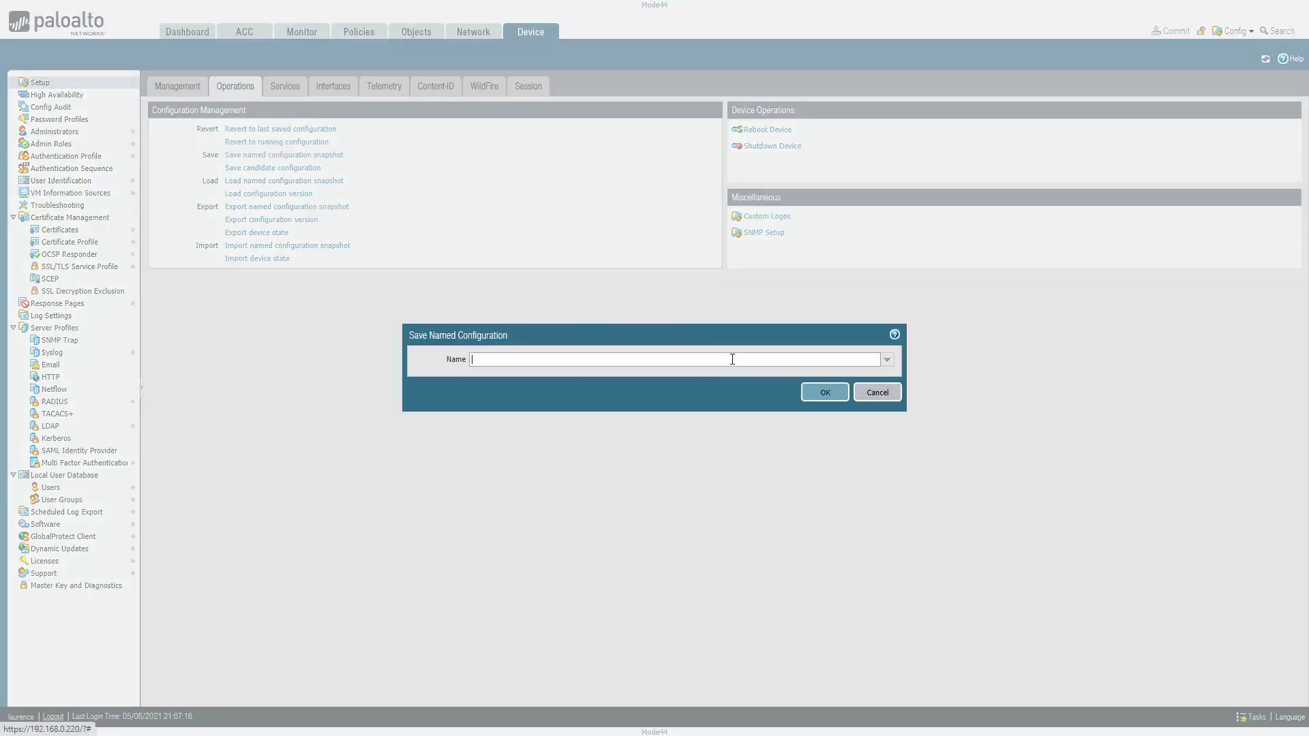
type("V")
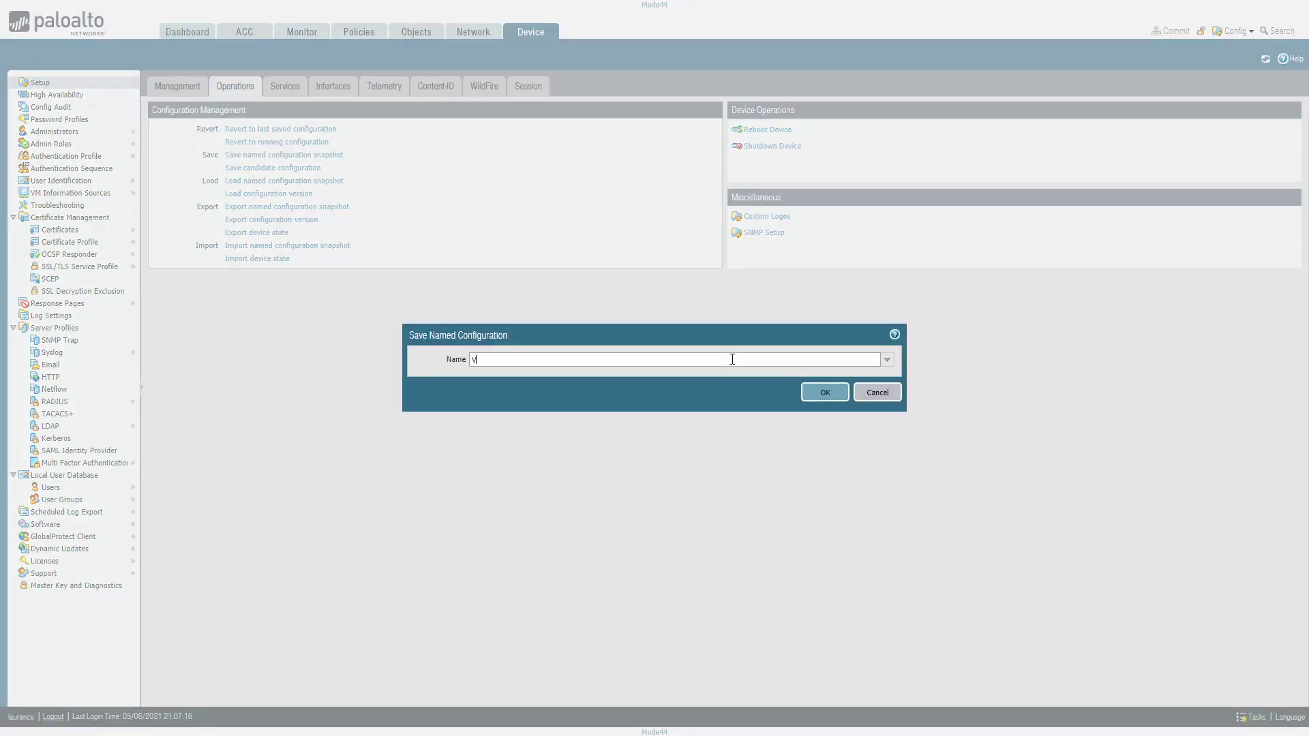
type("ersion")
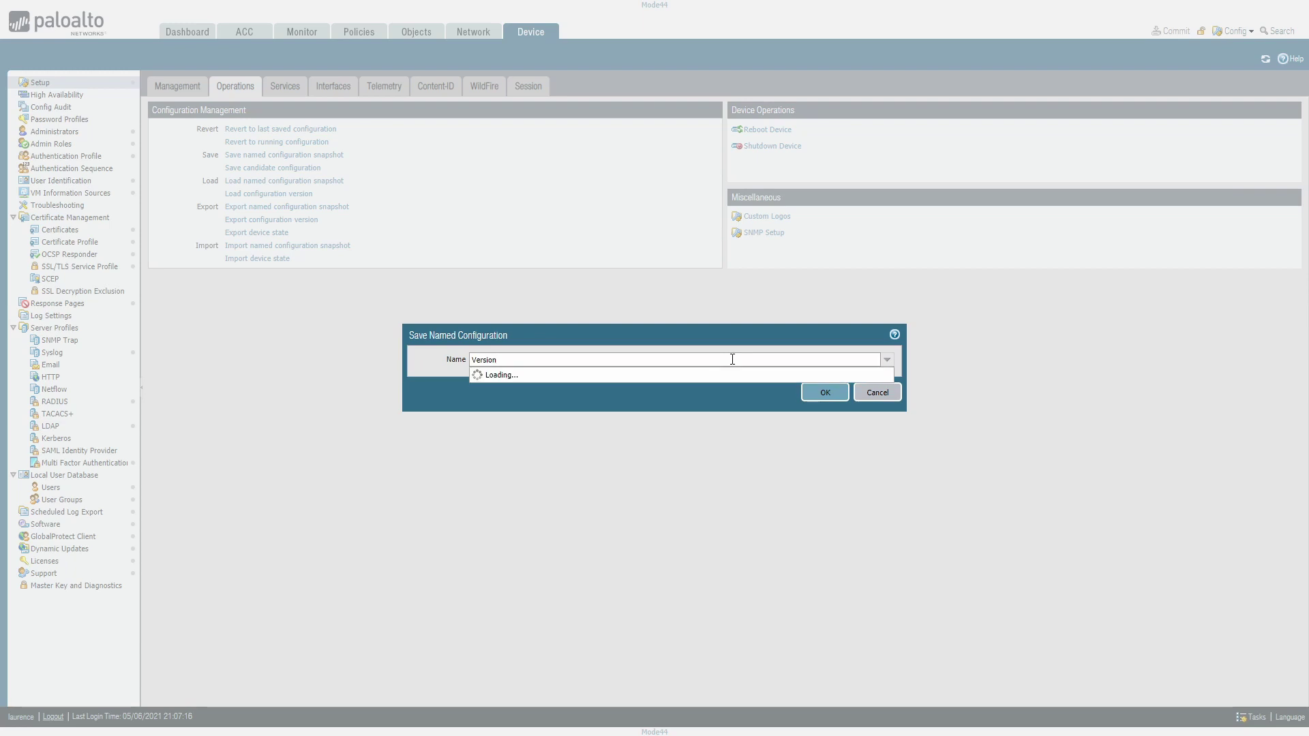
type("91")
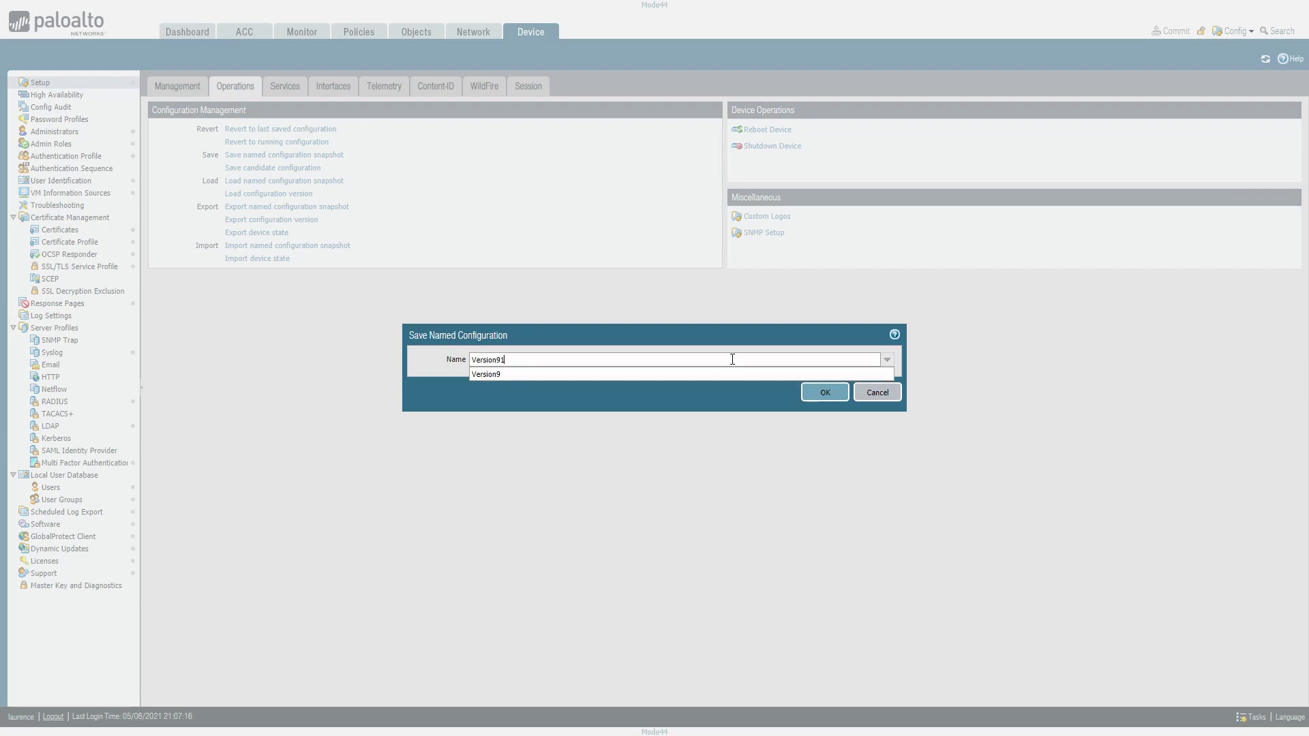
type("9")
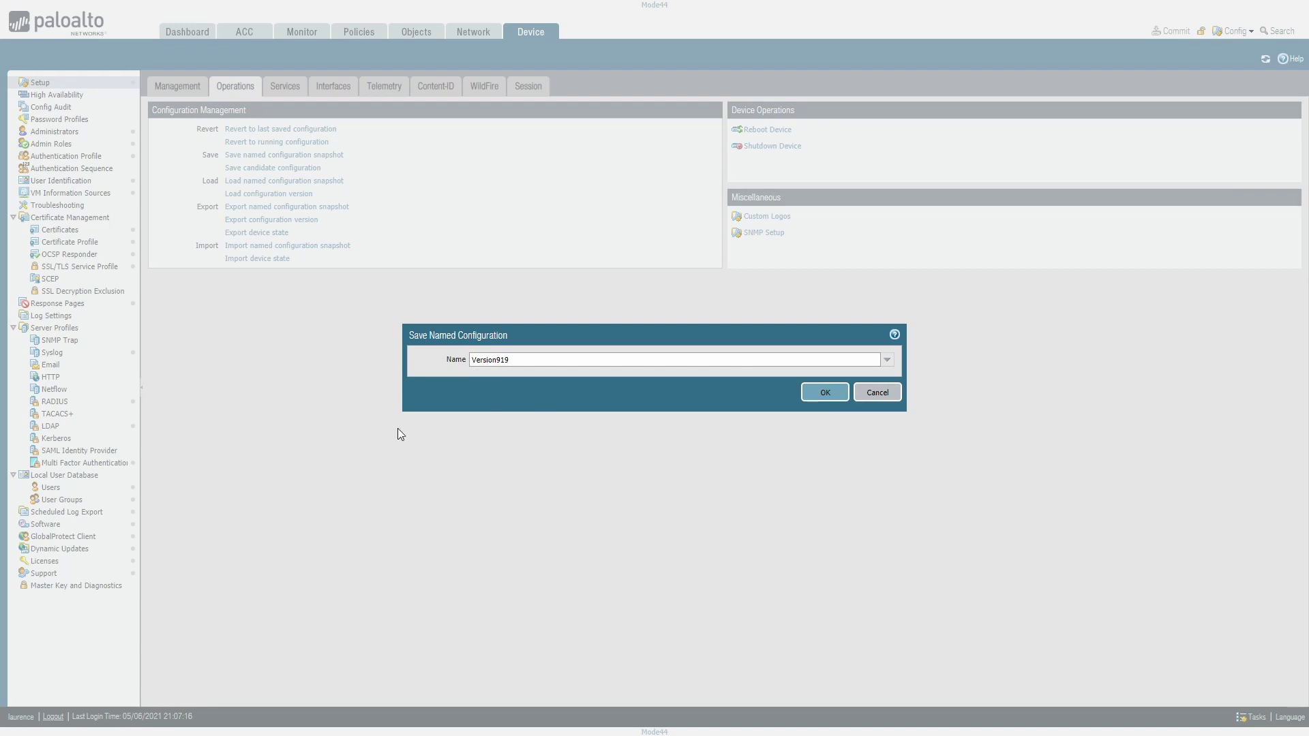
left_click(828, 392)
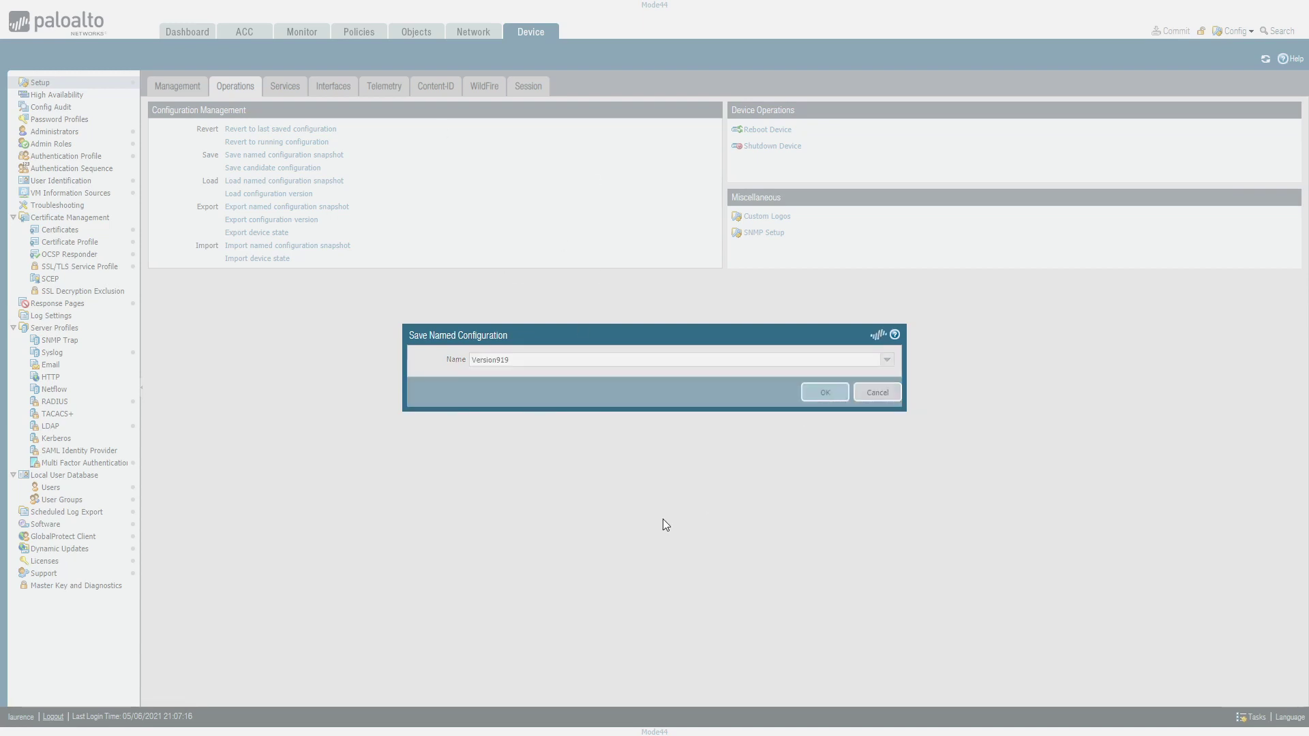
left_click(654, 420)
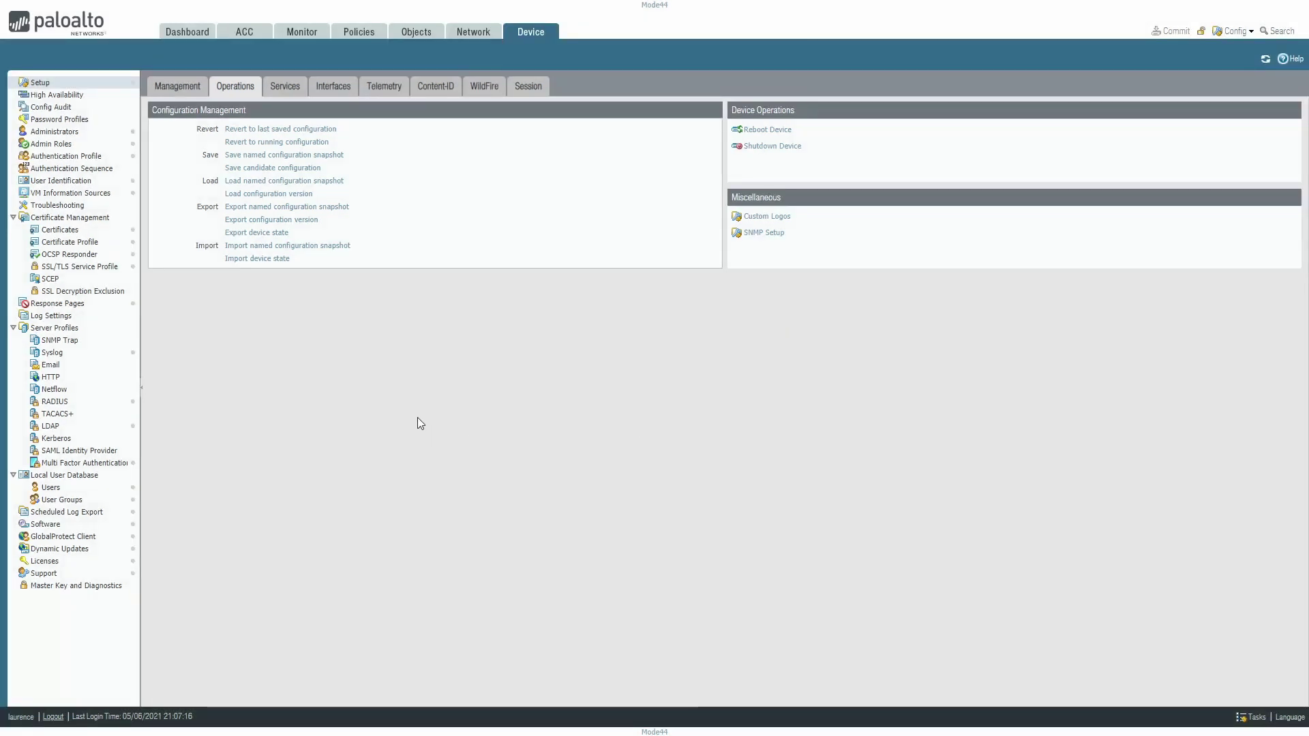
Export the named configuration snapshot Version919 to the computer and dismiss the browser's download notice.
left_click(287, 206)
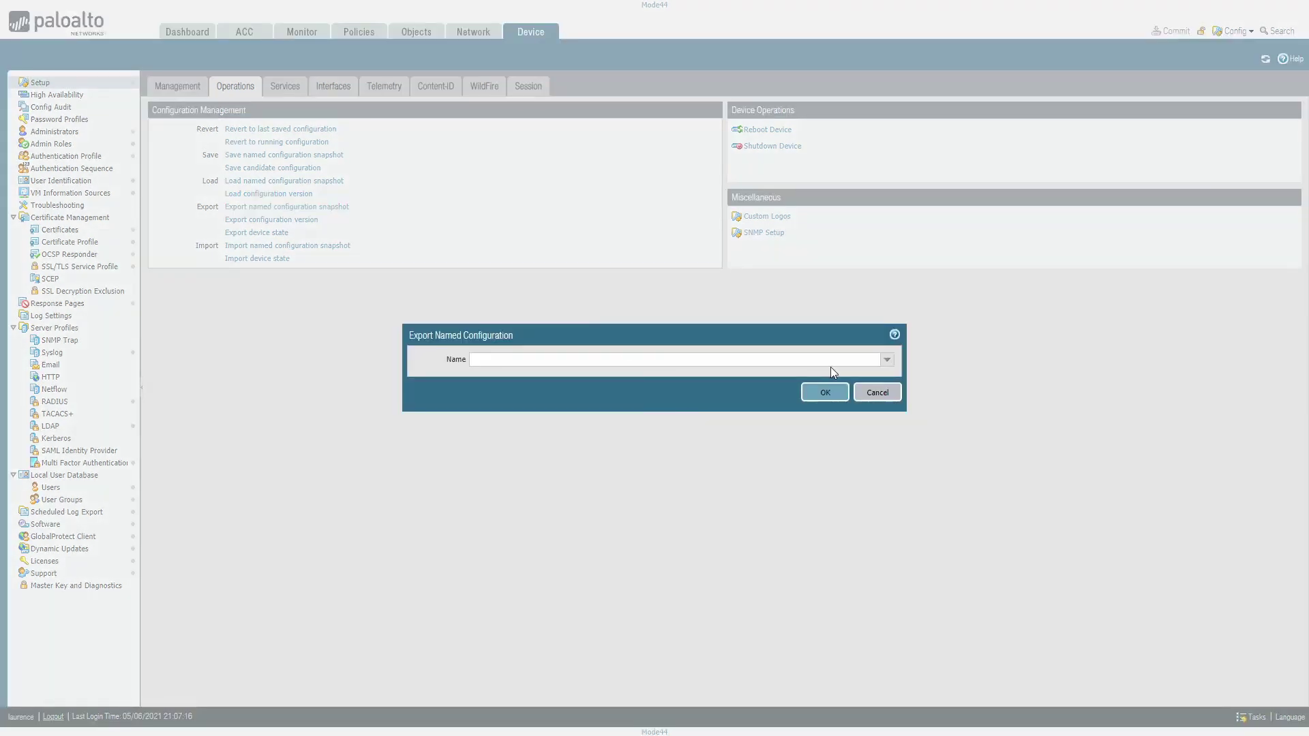
left_click(887, 359)
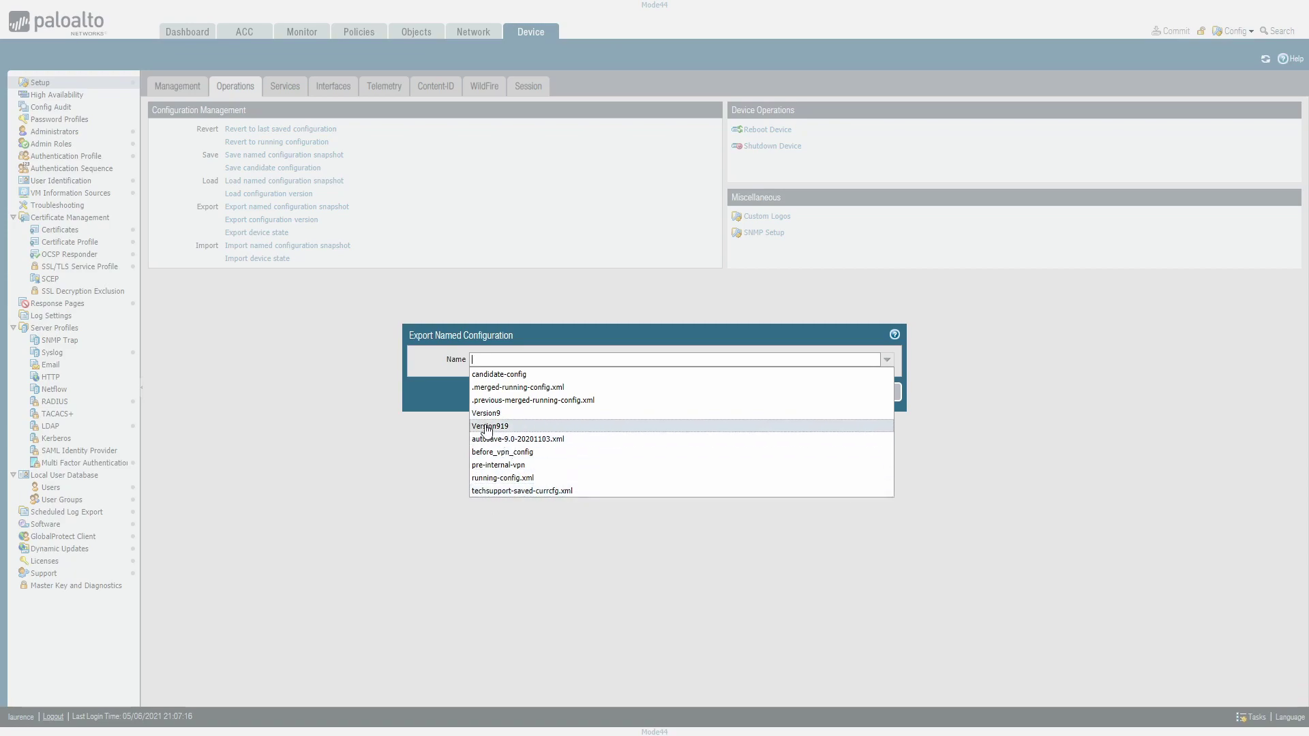
left_click(488, 426)
left_click(819, 390)
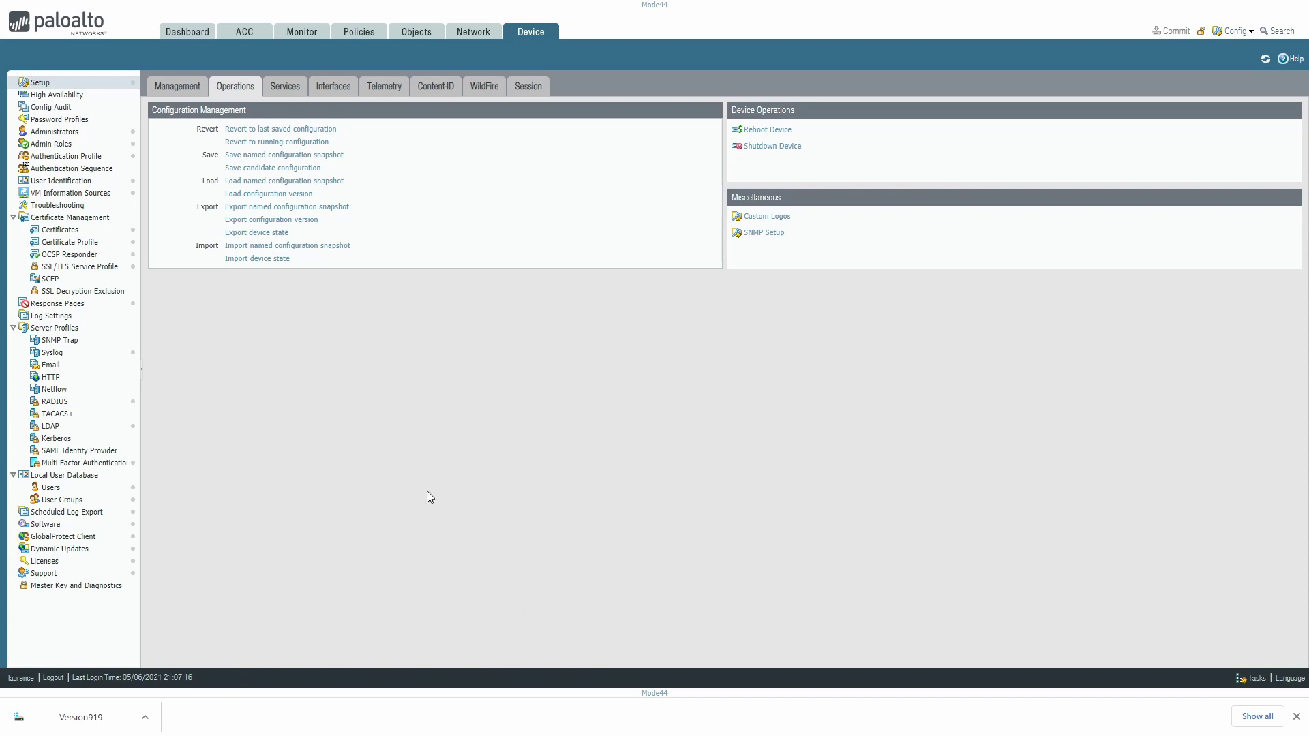
left_click(1297, 716)
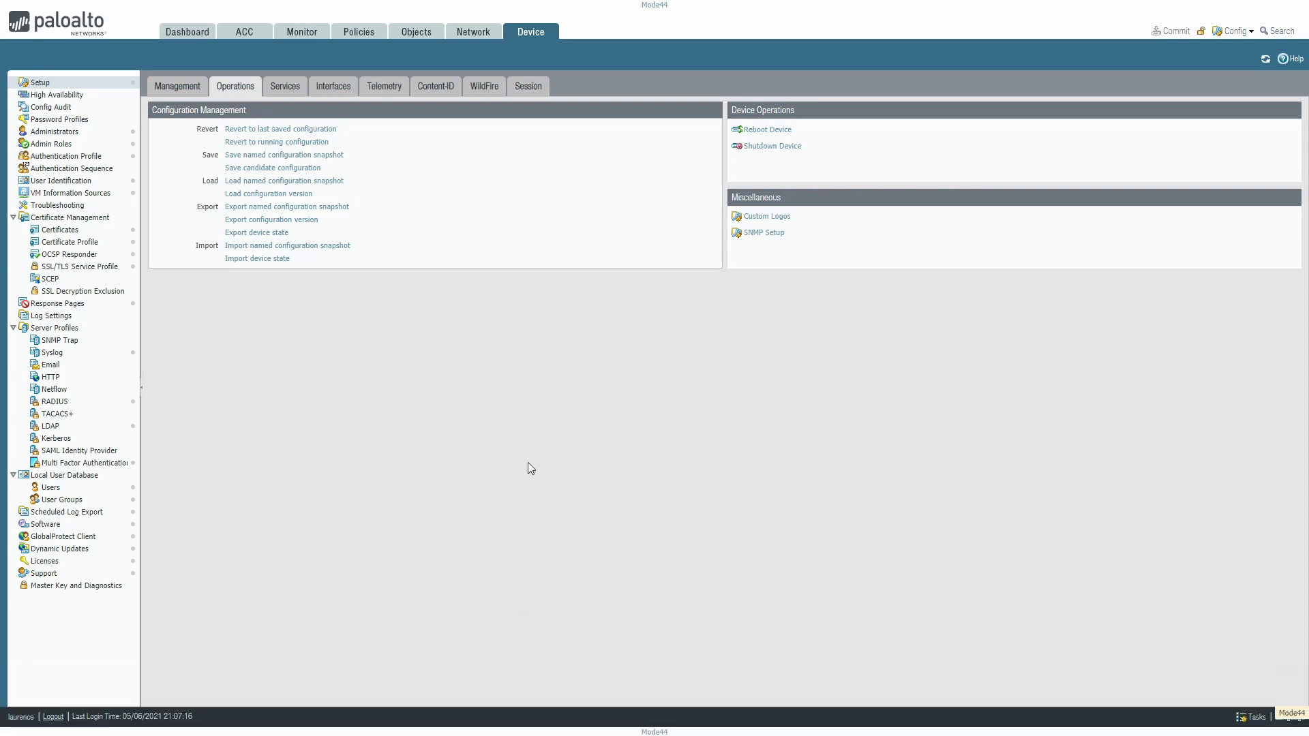
Install the downloaded PAN-OS 10.0.0 software and accept the feature release upgrade.
left_click(45, 524)
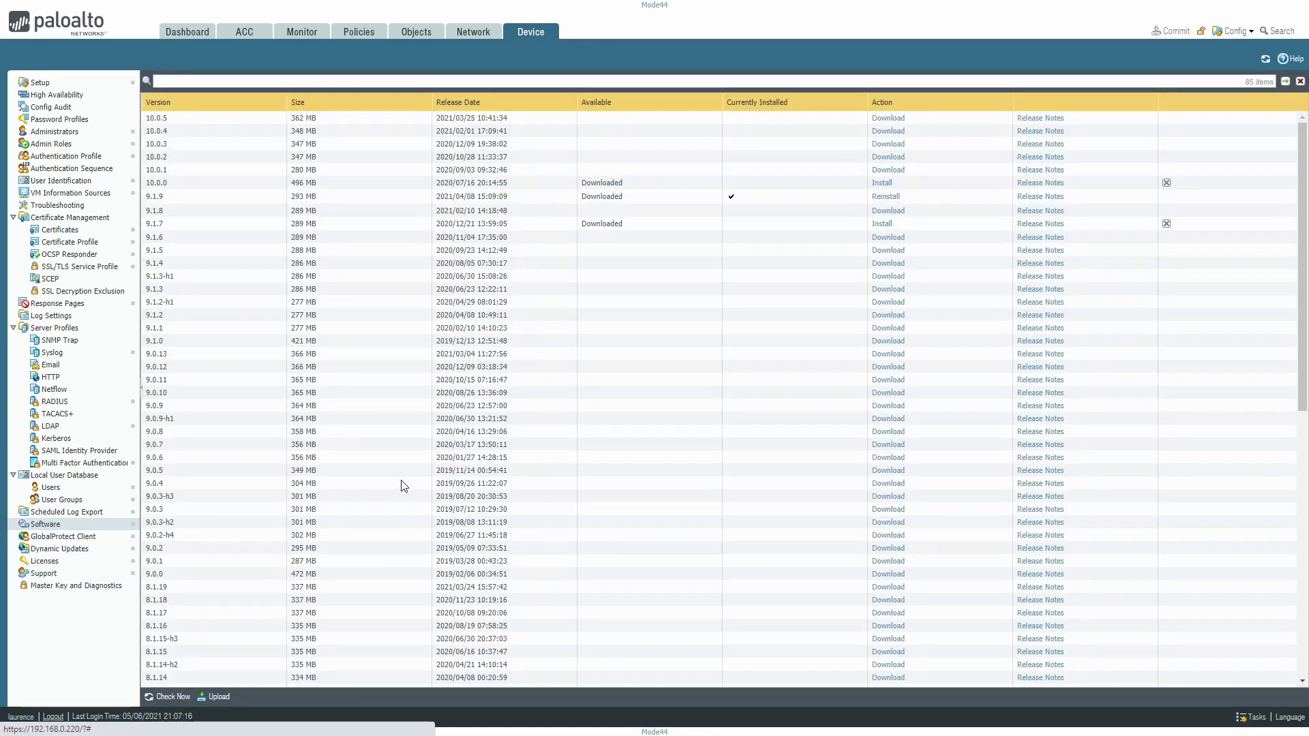
left_click(883, 184)
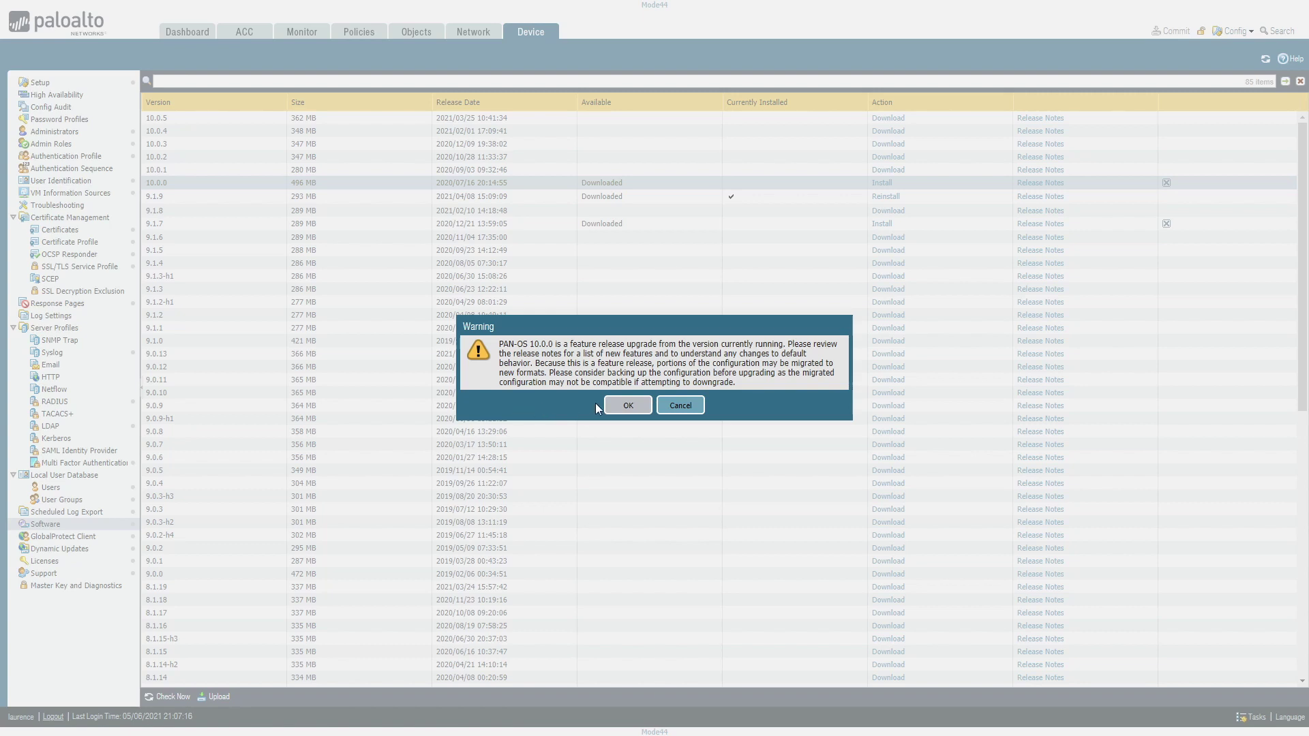
left_click(628, 405)
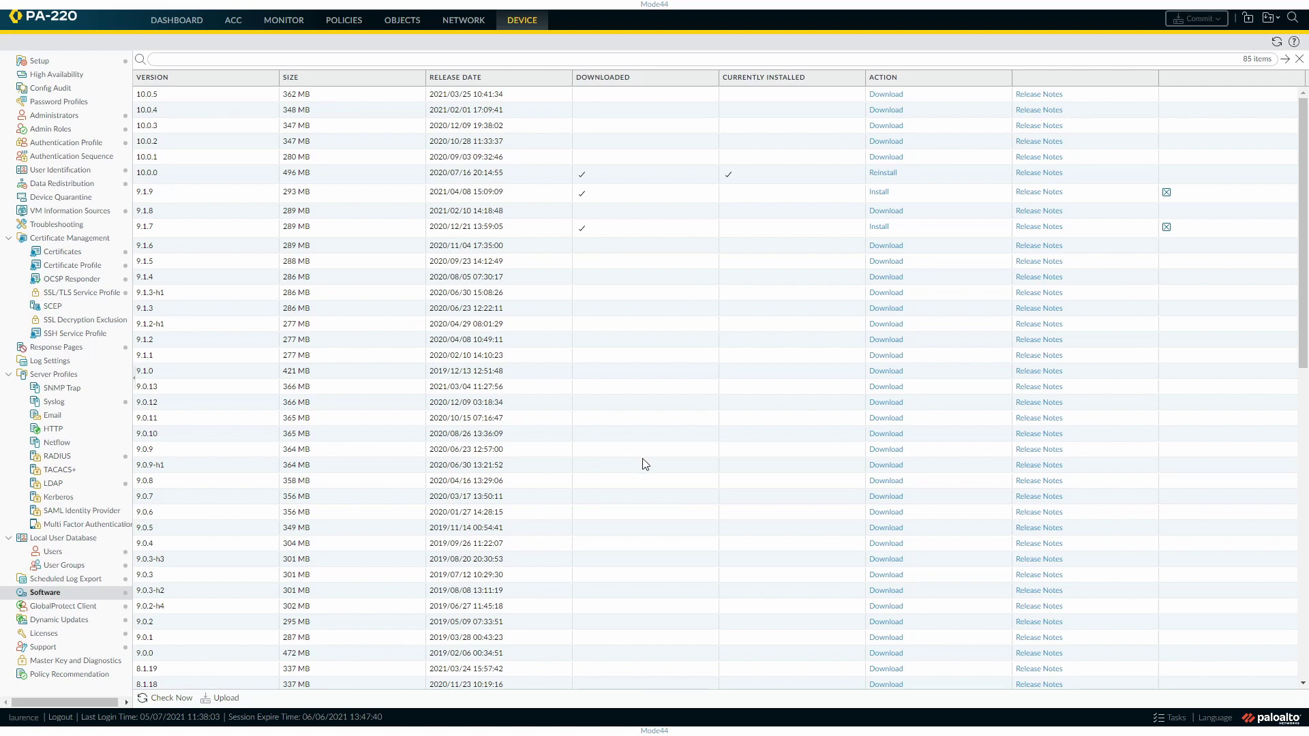
Review the device's update server and DNS service settings, and check for new PAN-OS software versions.
left_click(46, 62)
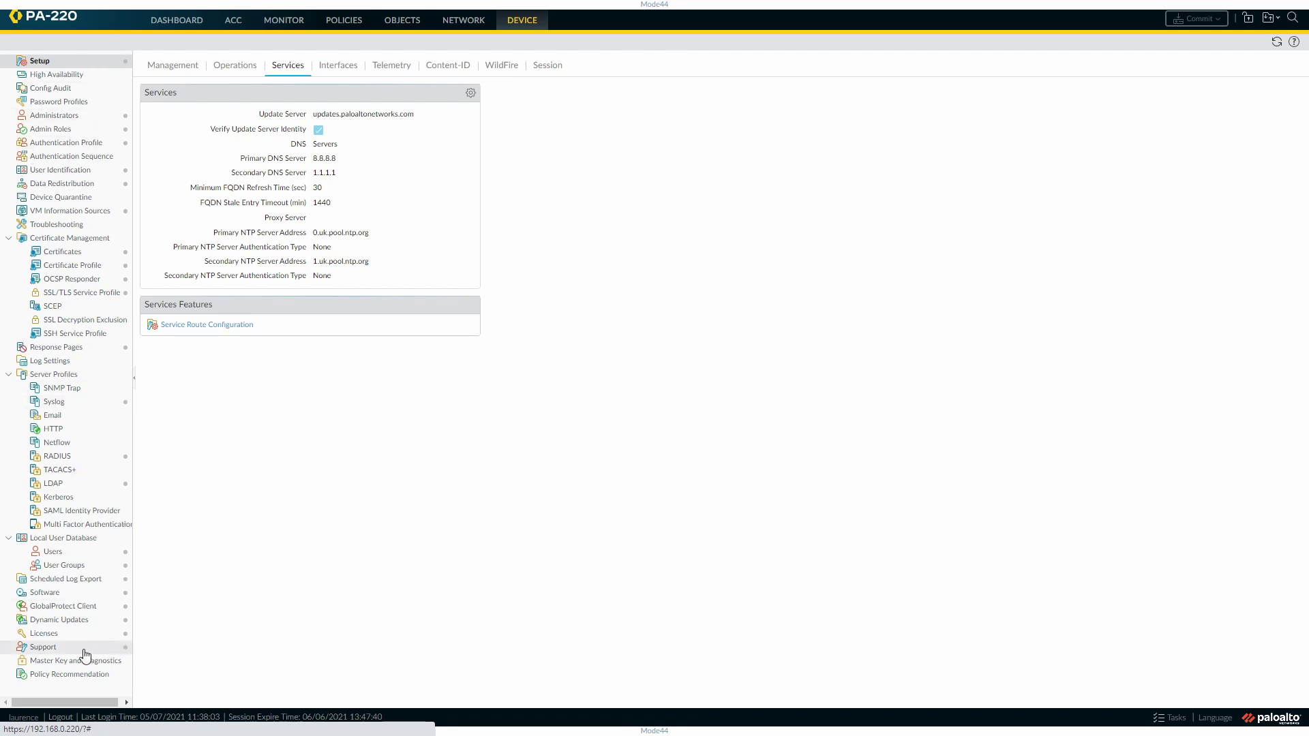
left_click(48, 593)
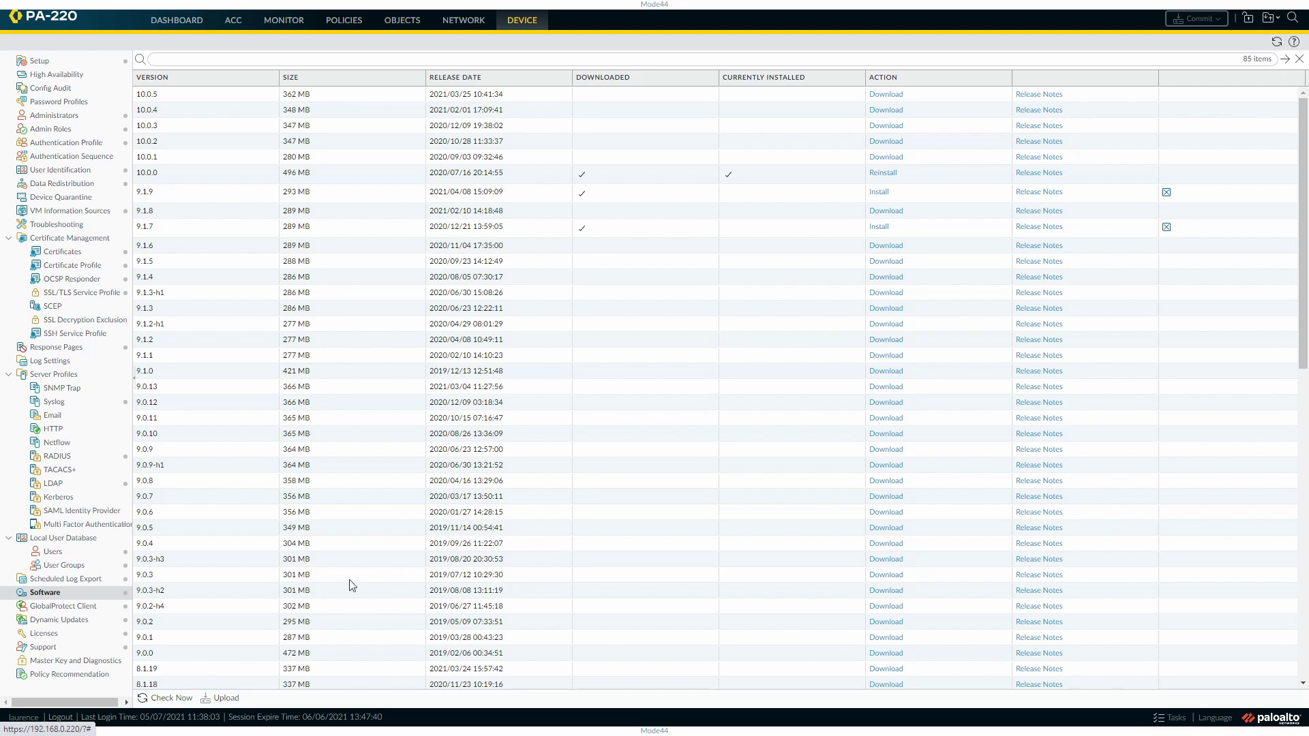
left_click(178, 698)
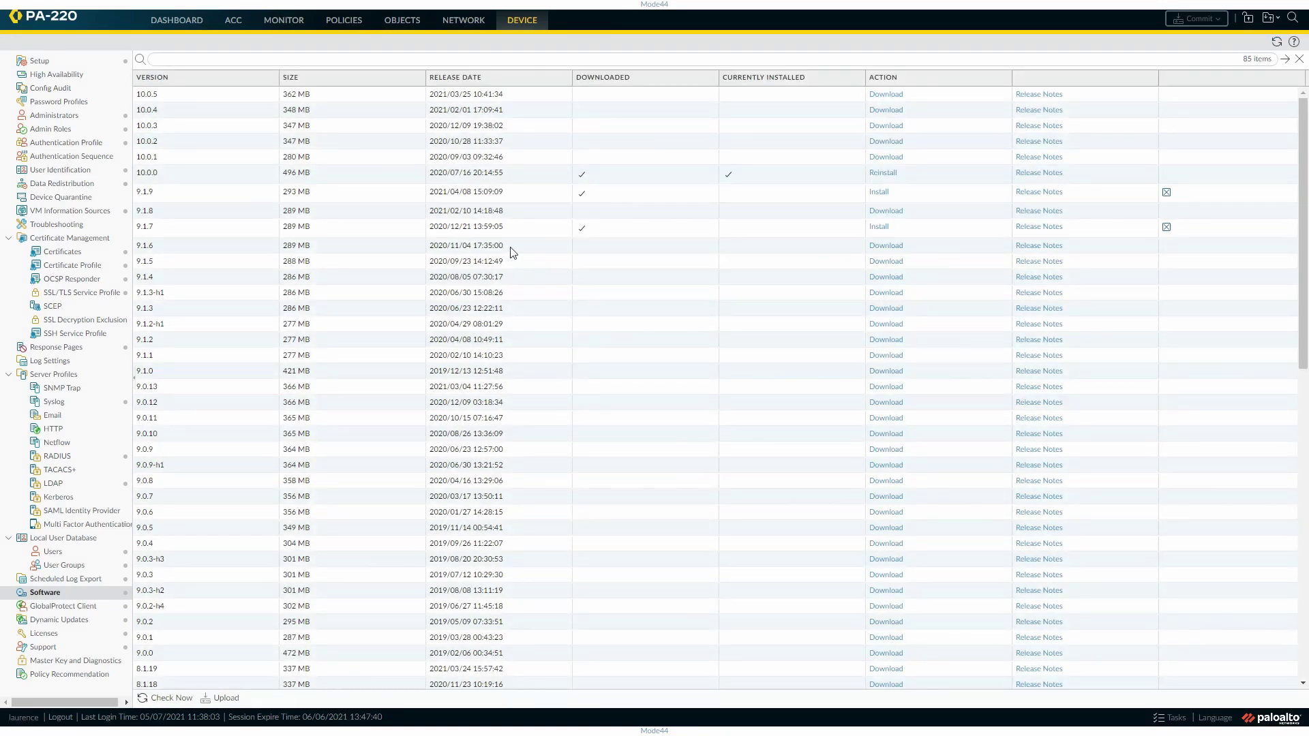
Examine the System log, paging back through older entries for update server and cloud connection events.
left_click(282, 23)
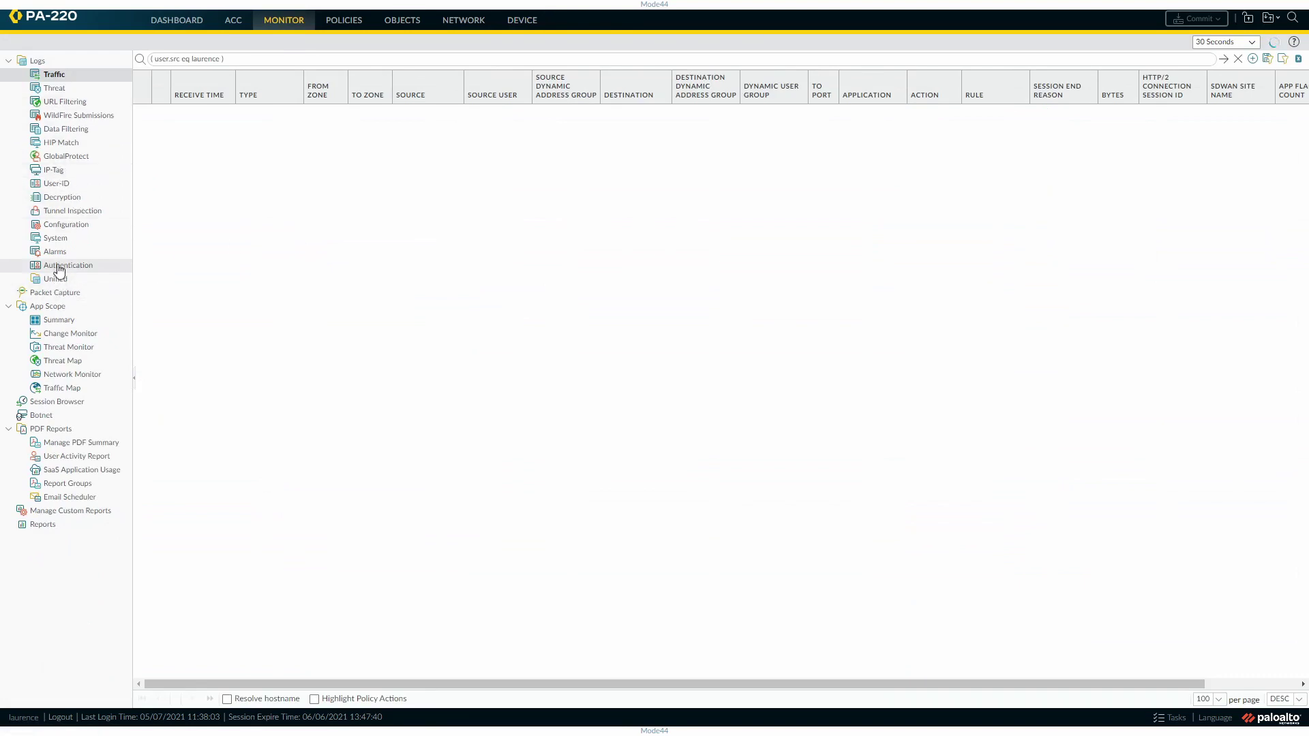
left_click(54, 239)
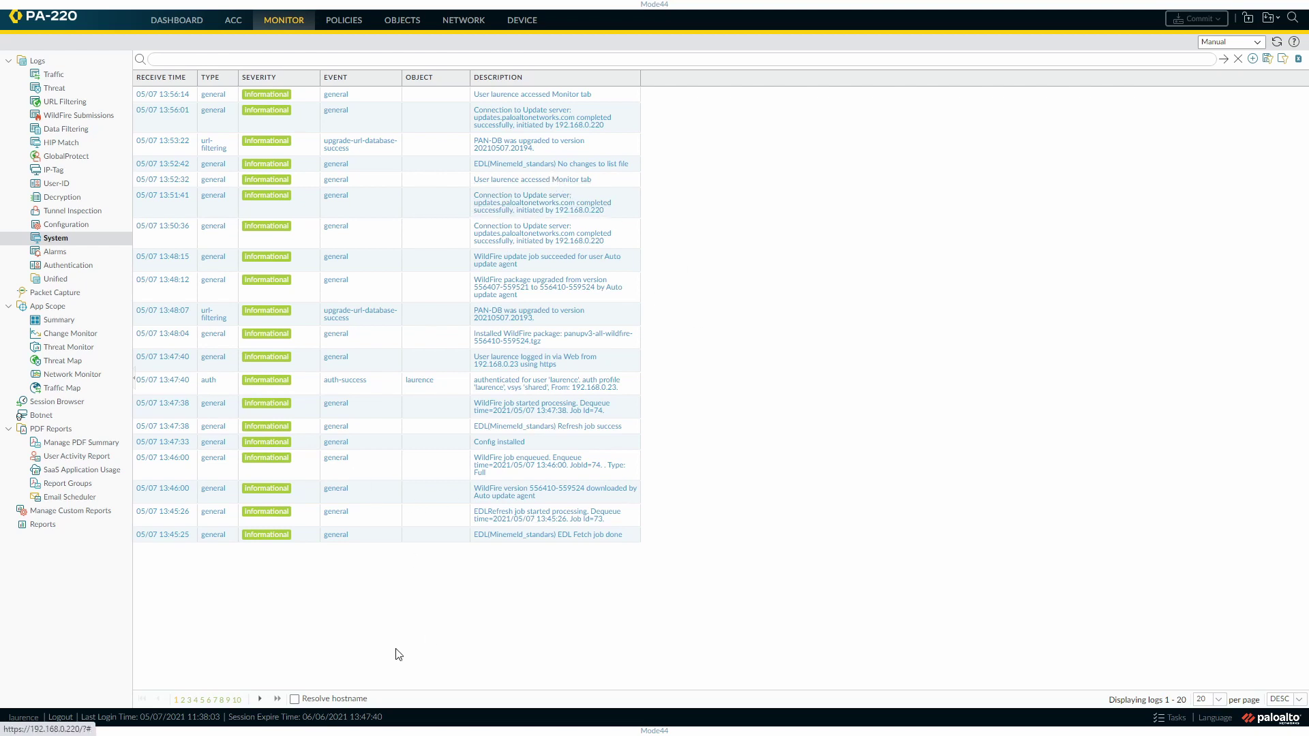
left_click(189, 700)
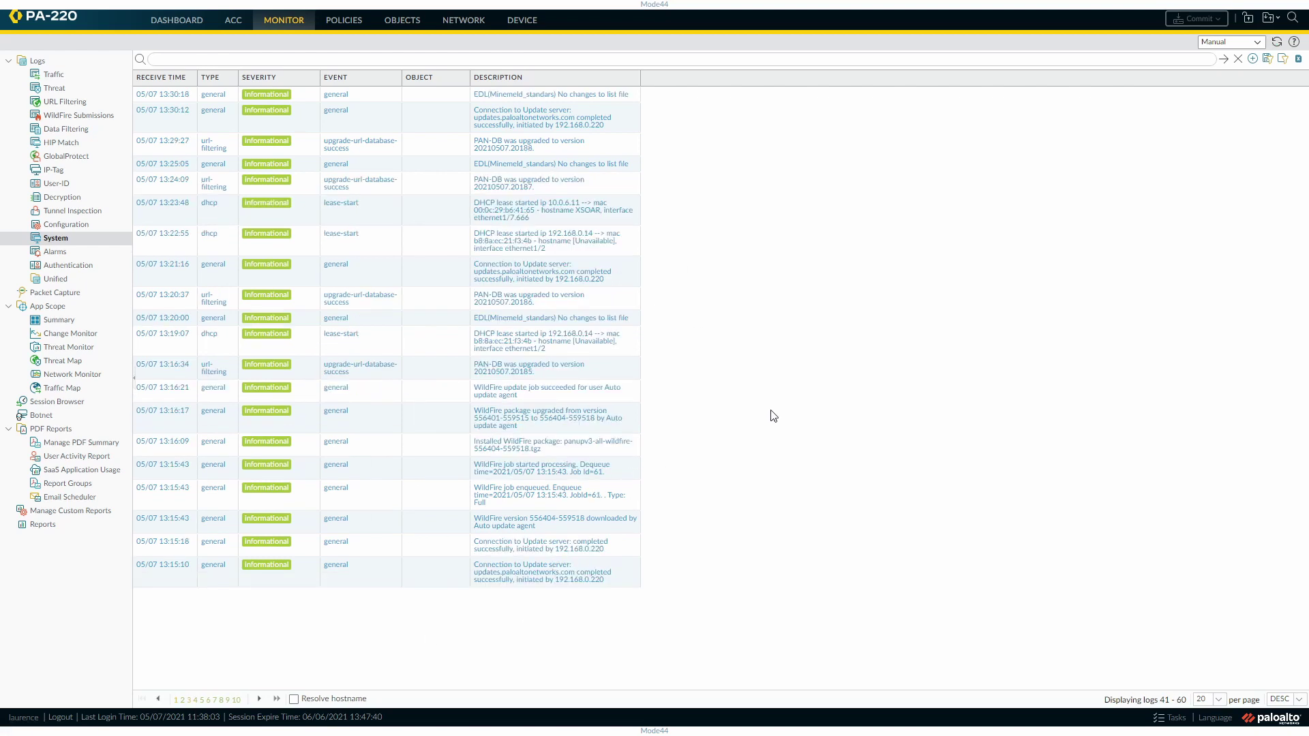
left_click(214, 700)
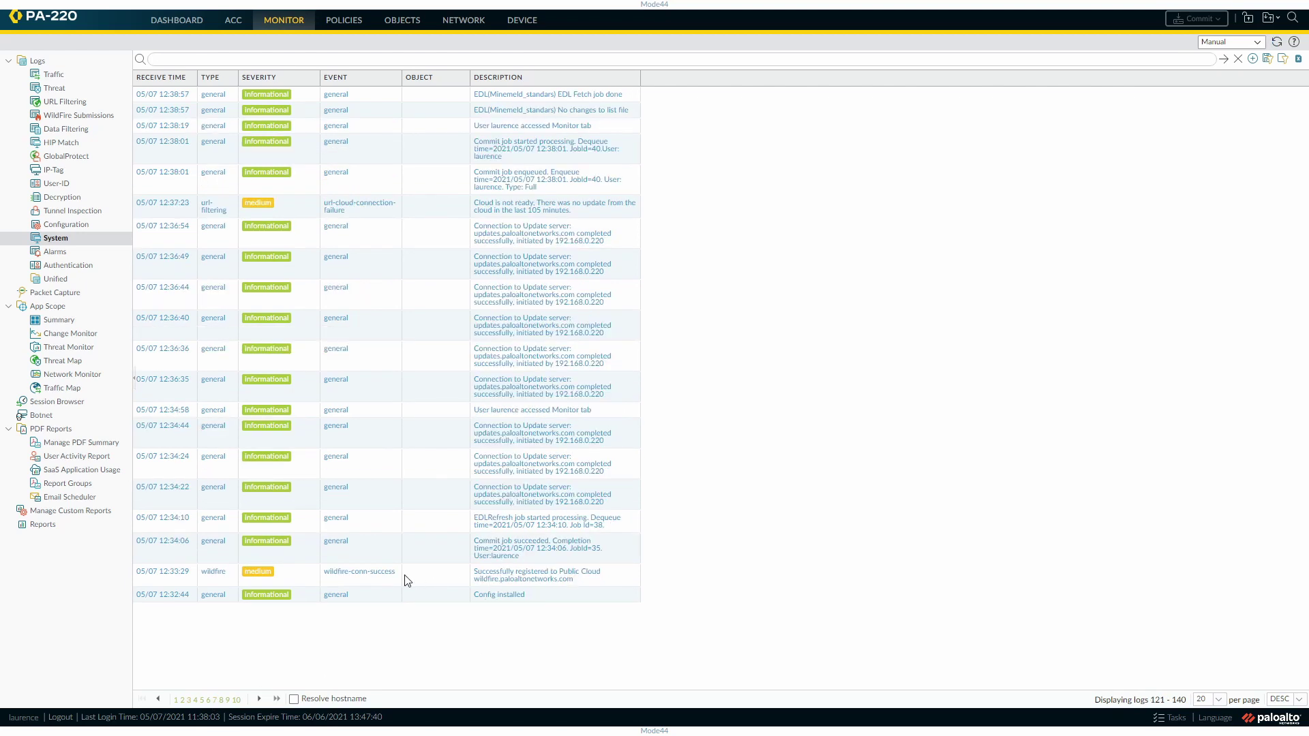